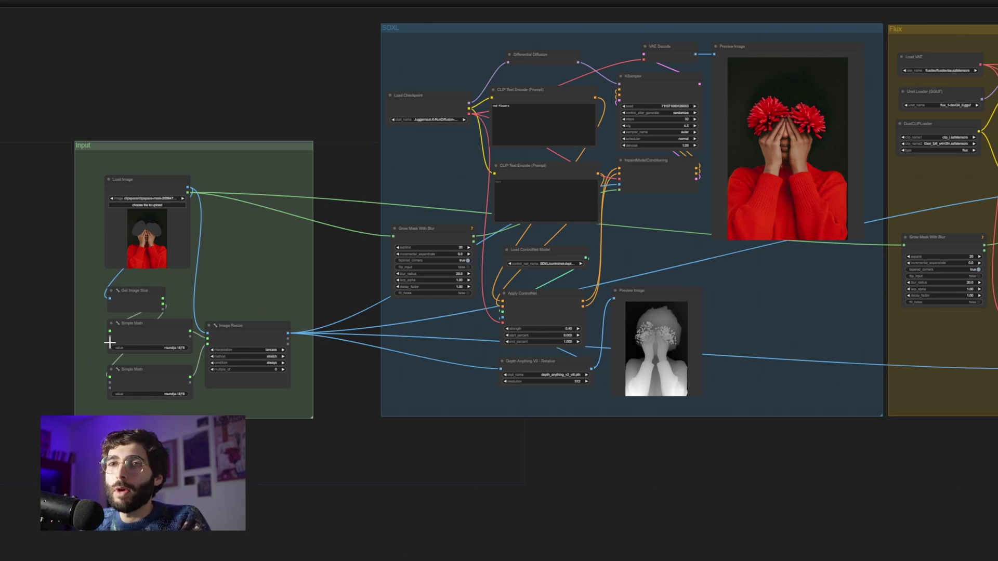
Inspect the two Simple Math nodes and the Image Resize node in the SDXL group.
{"action": "left_click", "coordinate": [156, 330]}
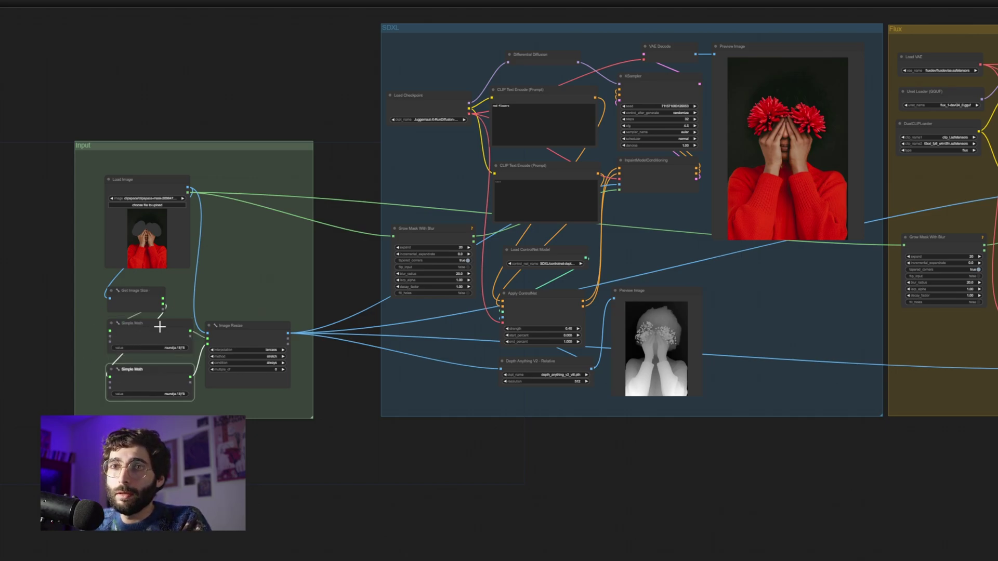
{"action": "left_click", "coordinate": [157, 383]}
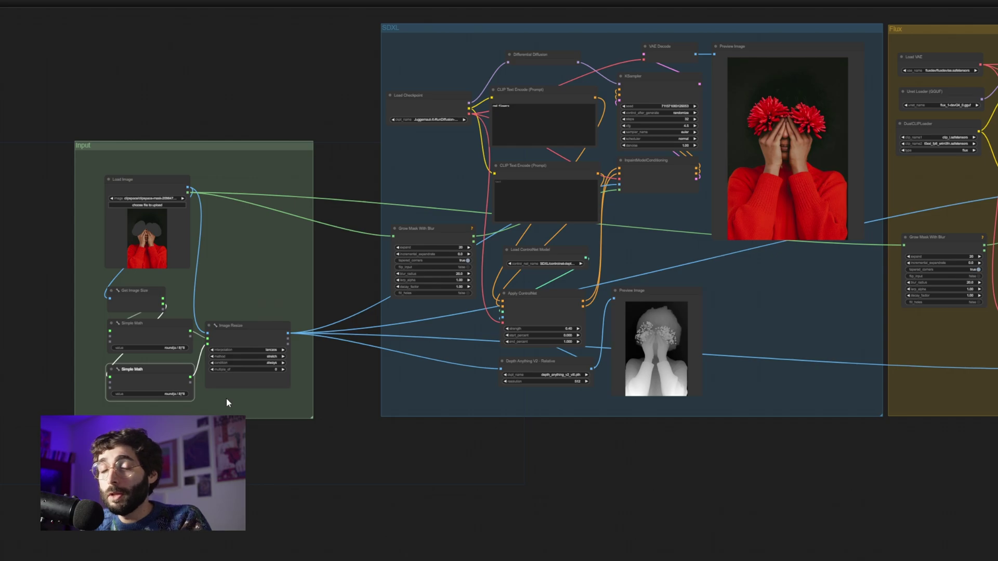
{"action": "left_click", "coordinate": [252, 338]}
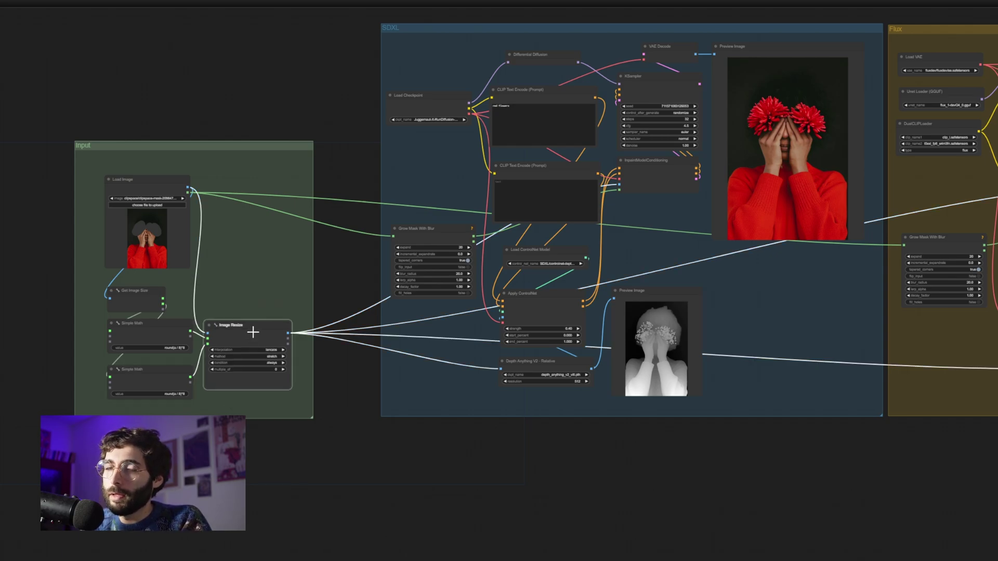
{"action": "left_click", "coordinate": [274, 309]}
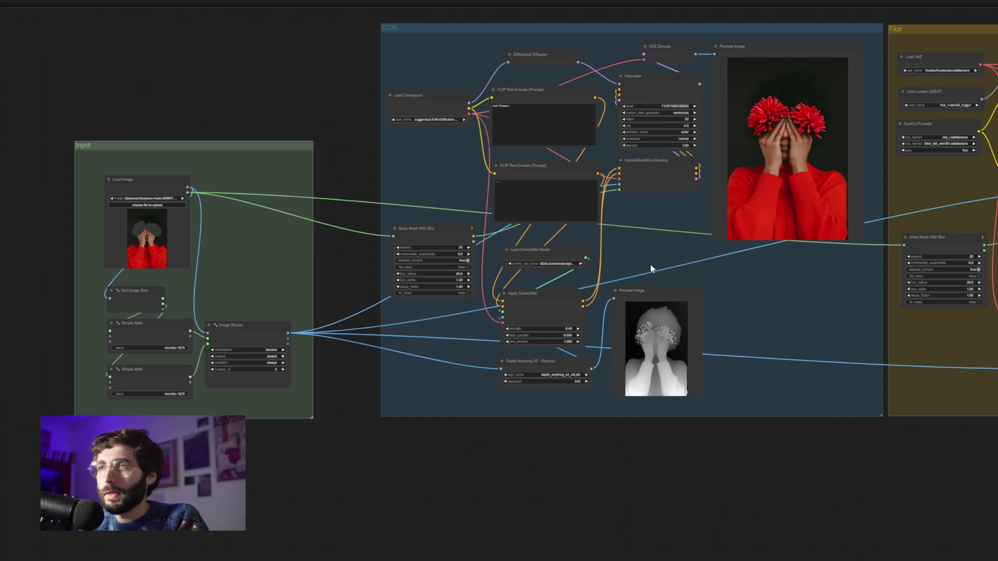
{"action": "scroll", "coordinate": [374, 241], "scroll_direction": "up", "scroll_amount": 3}
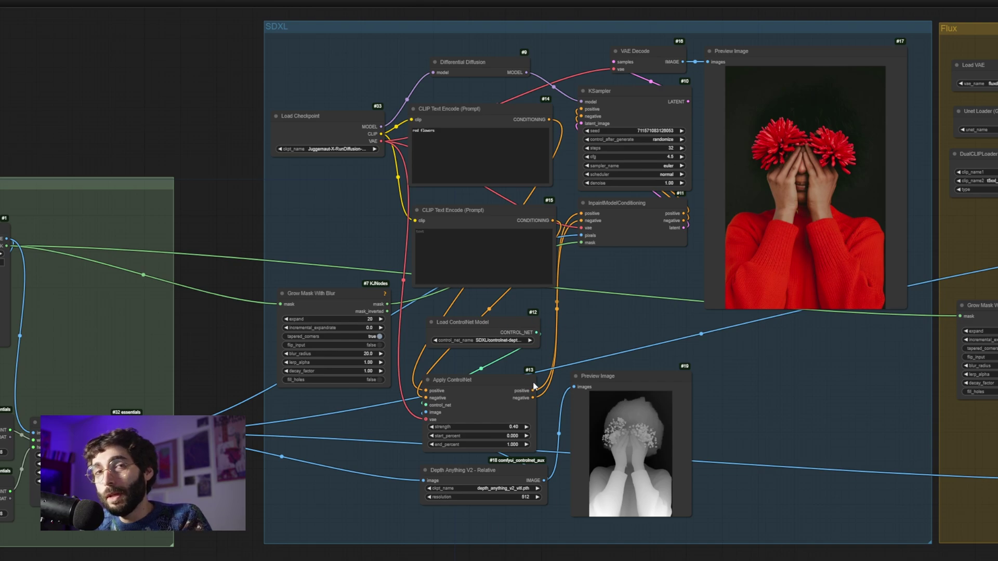
Review the depth map preview and Depth Anything V2 node, keeping the SDXL depth ControlNet model.
{"action": "left_click", "coordinate": [629, 398]}
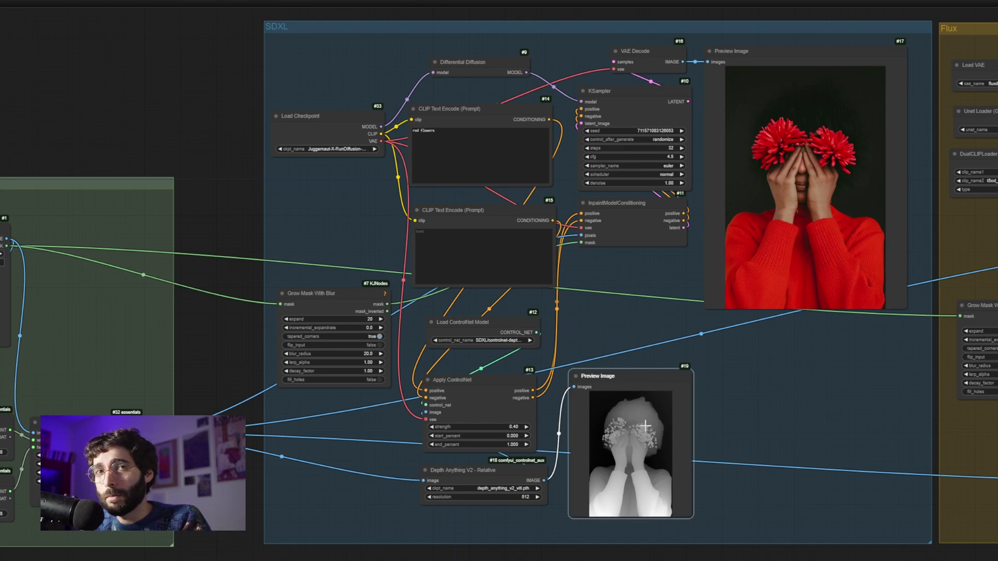
{"action": "left_click", "coordinate": [507, 361]}
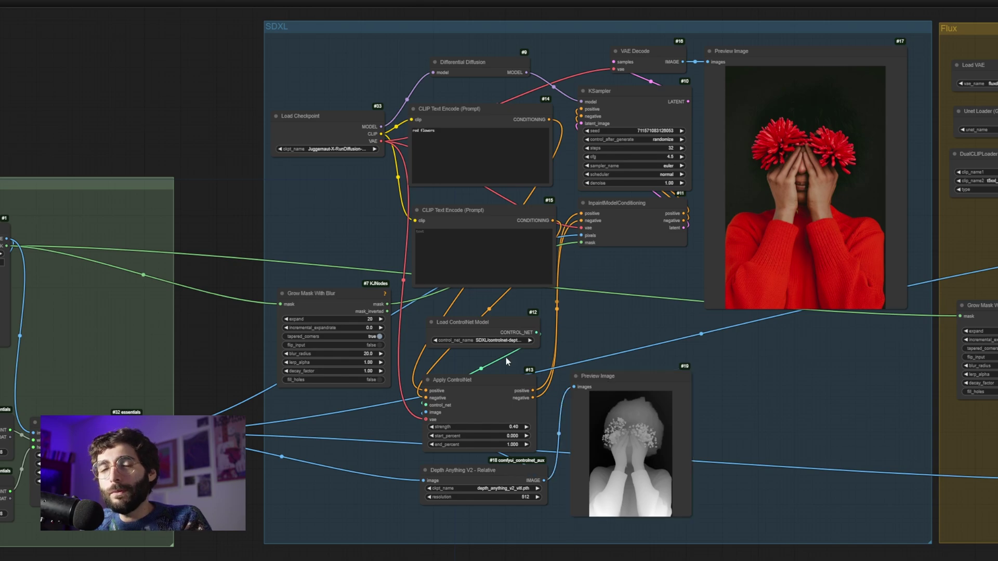
{"action": "left_click", "coordinate": [501, 341]}
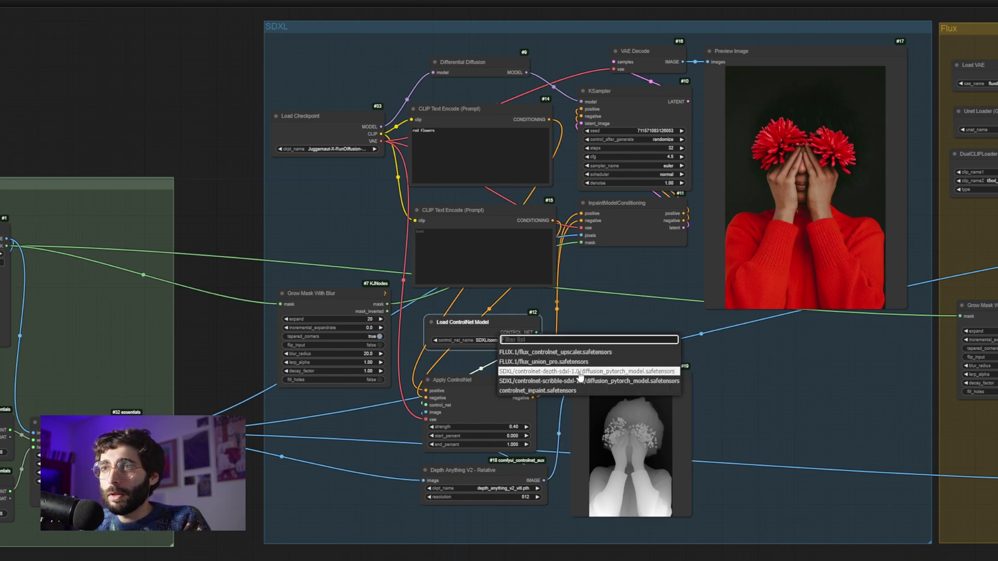
{"action": "left_click", "coordinate": [704, 384]}
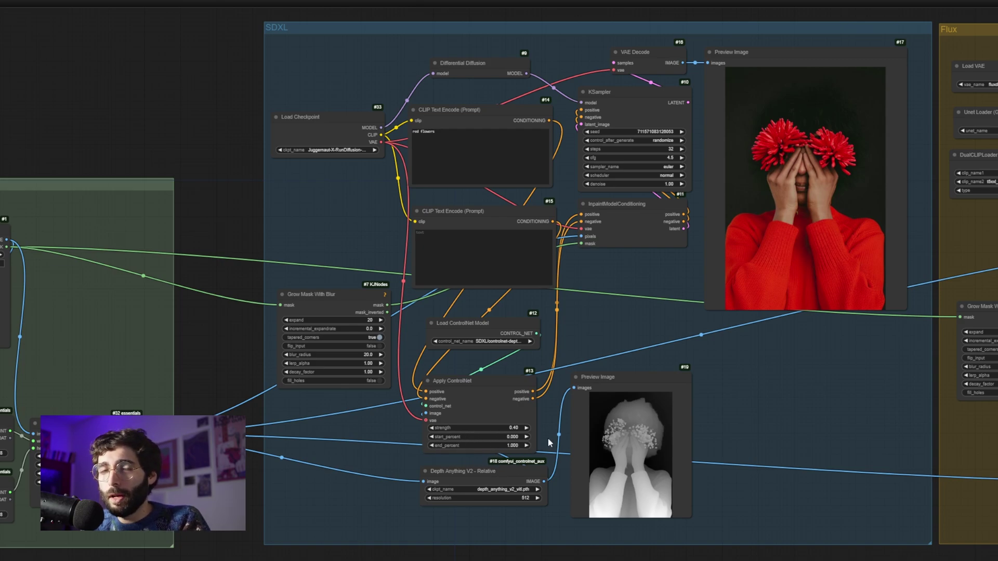
{"action": "left_click", "coordinate": [540, 470]}
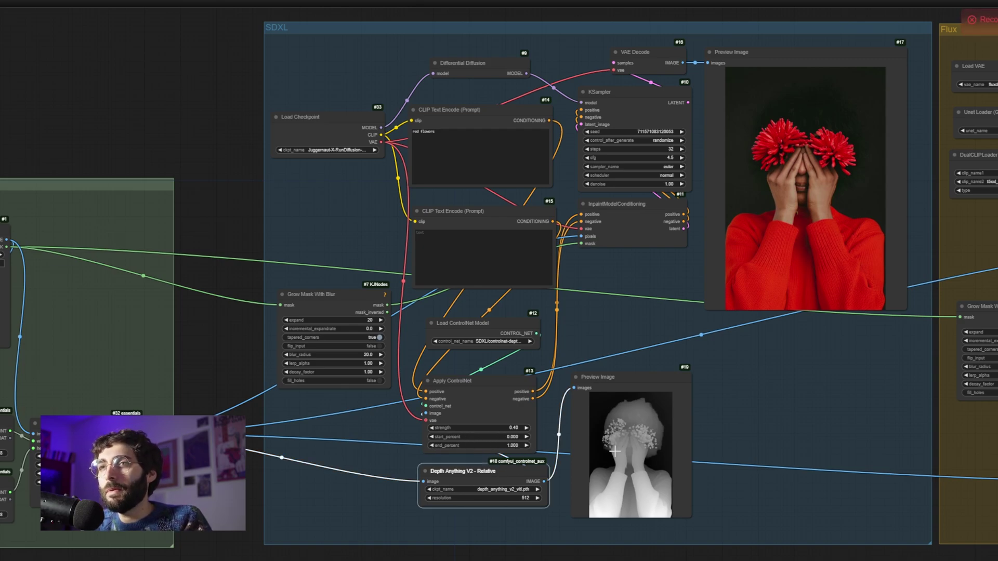
{"action": "left_click", "coordinate": [588, 338]}
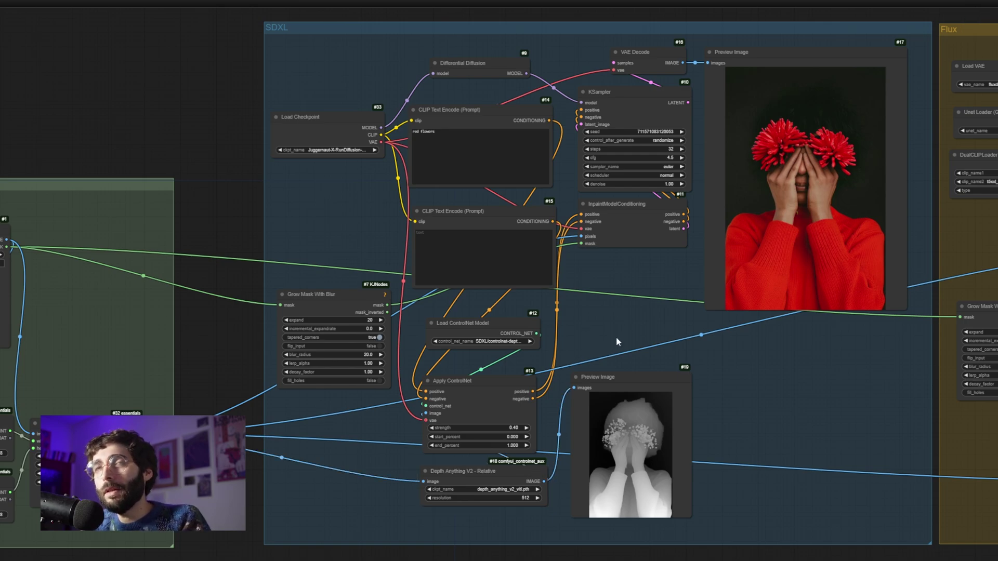
Walk through the Differential Diffusion, Grow Mask With Blur and InpaintModelConditioning nodes.
{"action": "left_click", "coordinate": [469, 63]}
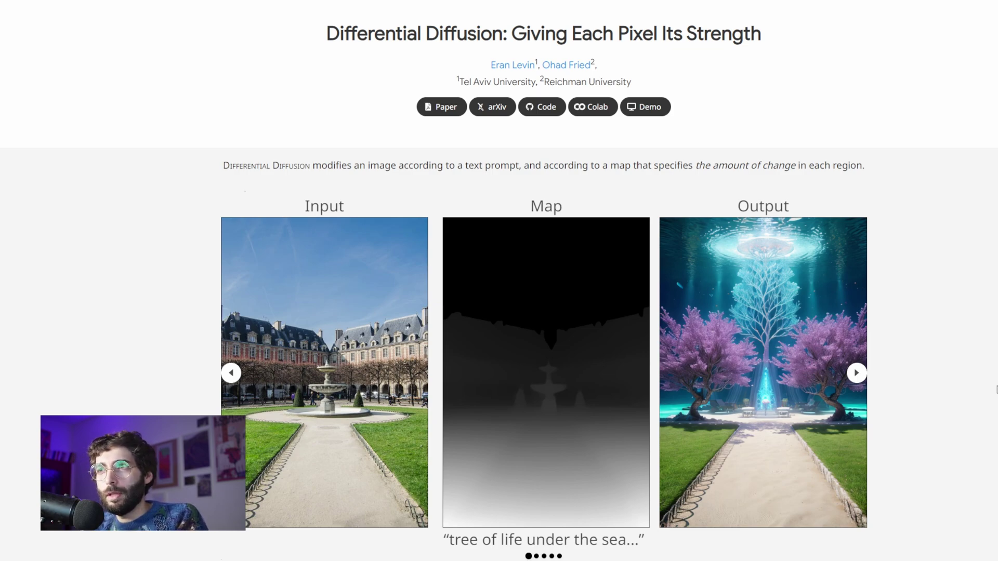
{"action": "scroll", "coordinate": [895, 390], "scroll_direction": "down", "scroll_amount": 10}
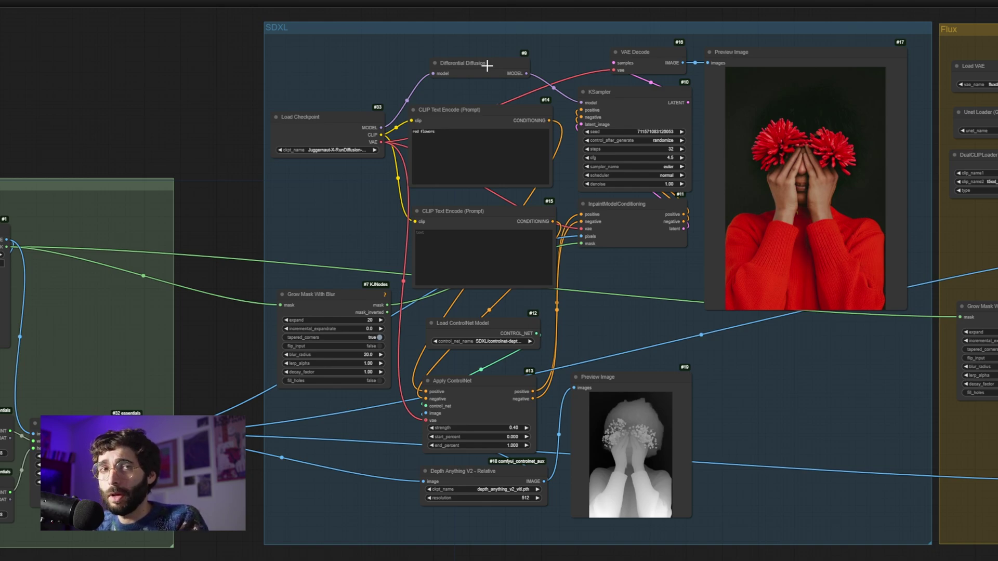
{"action": "left_click", "coordinate": [487, 64]}
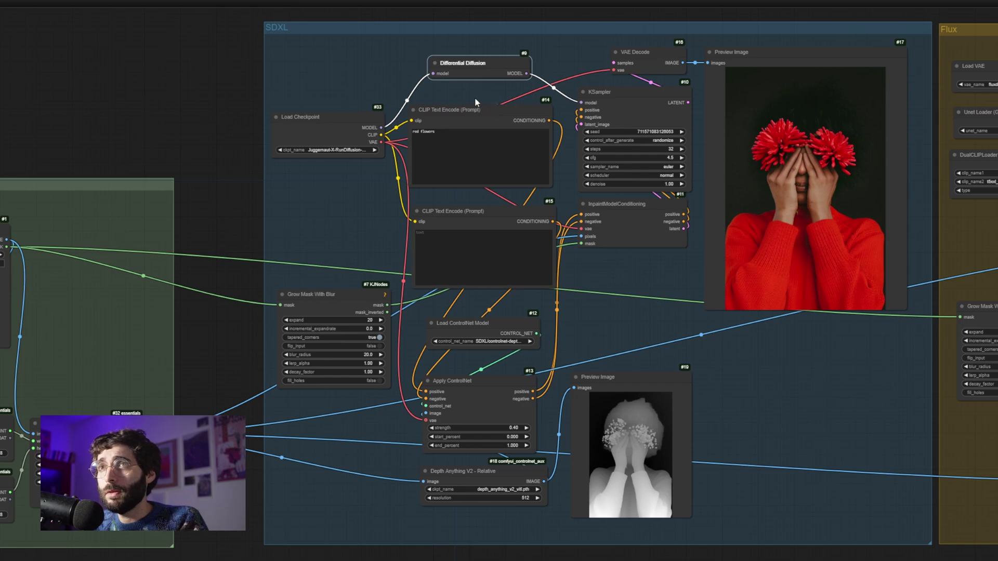
{"action": "left_click", "coordinate": [360, 294]}
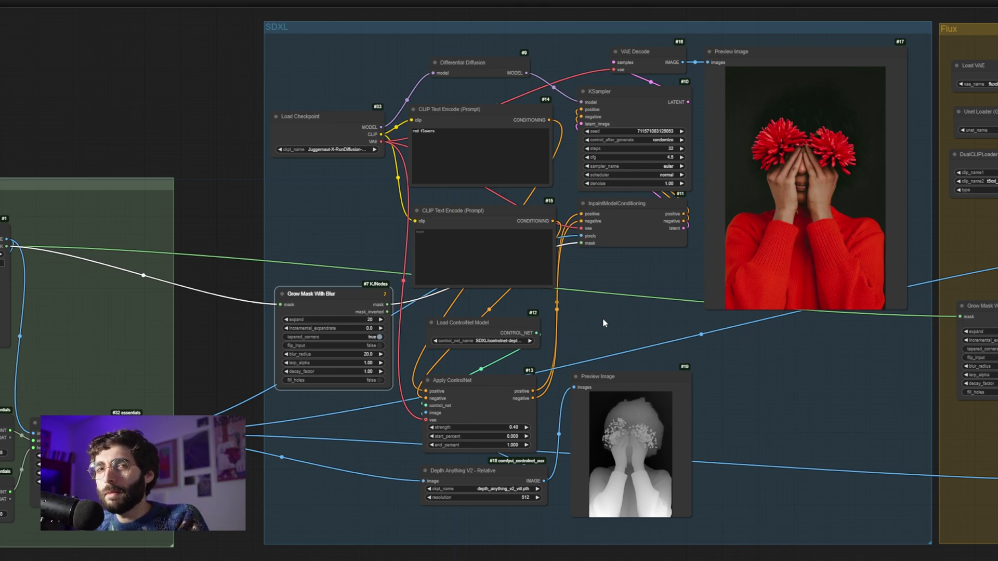
{"action": "left_click", "coordinate": [656, 227]}
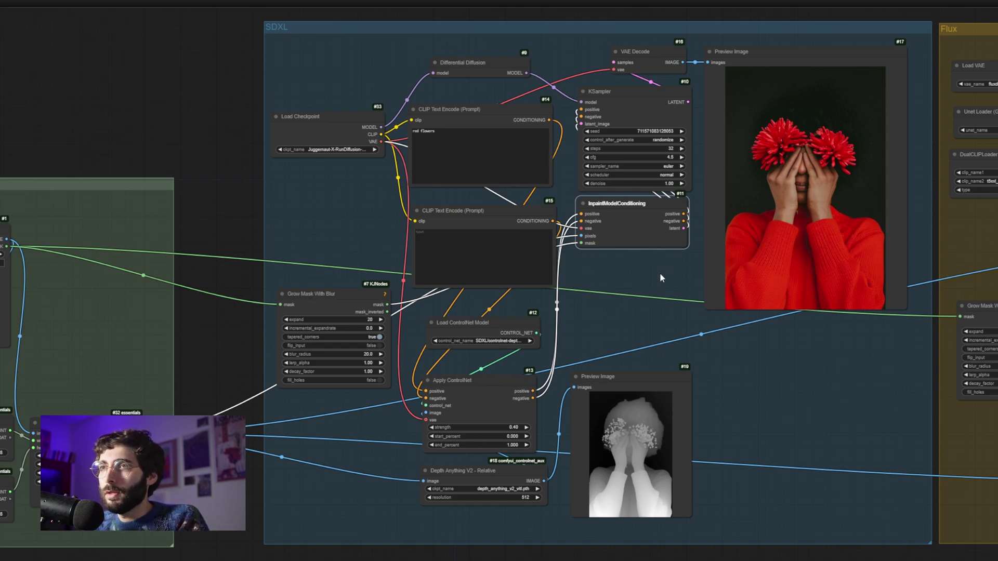
Add VAE Encode and Set Latent Noise Mask nodes, wiring in the encoded latent and grown mask.
{"action": "double_click", "coordinate": [593, 284]}
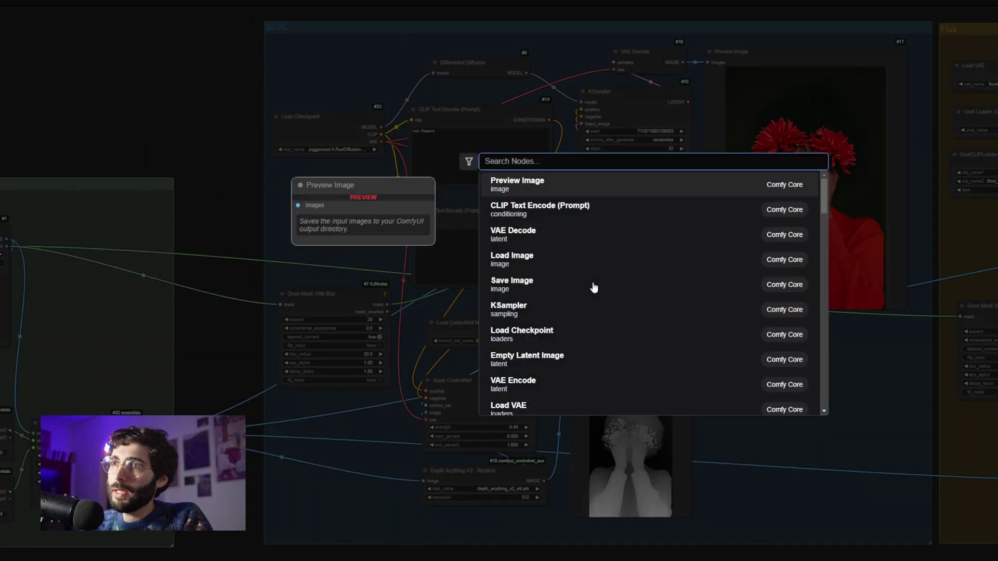
{"action": "type", "text": "vae encode"}
{"action": "key", "text": "Return"}
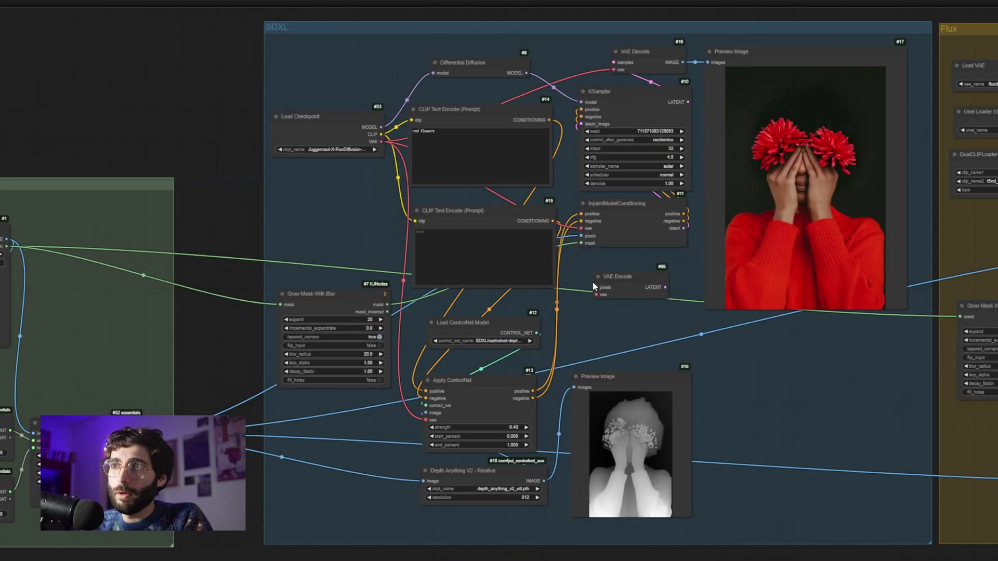
{"action": "left_click_drag", "start_coordinate": [592, 283], "coordinate": [593, 272]}
{"action": "key", "text": "ctrl+v"}
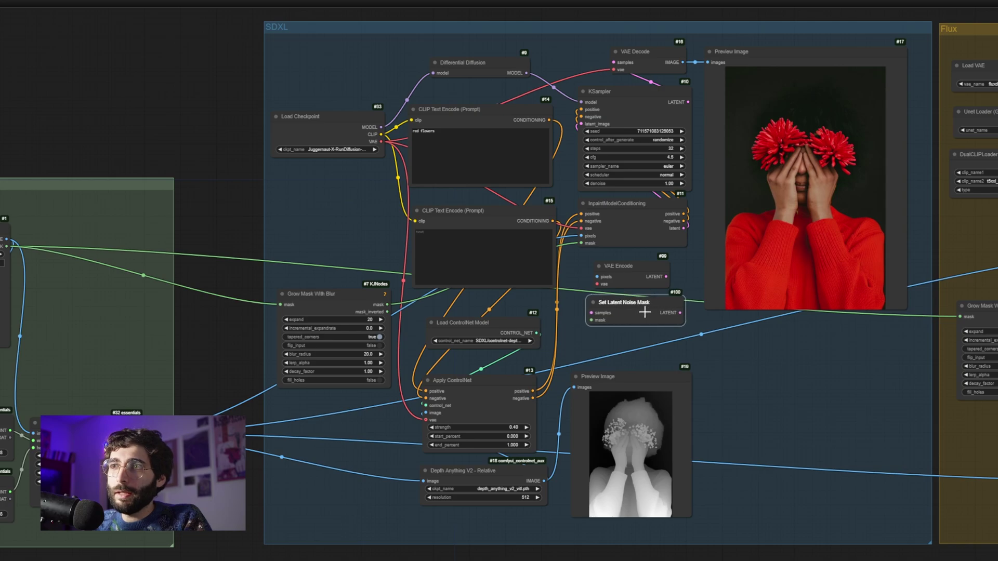
{"action": "left_click", "coordinate": [645, 352]}
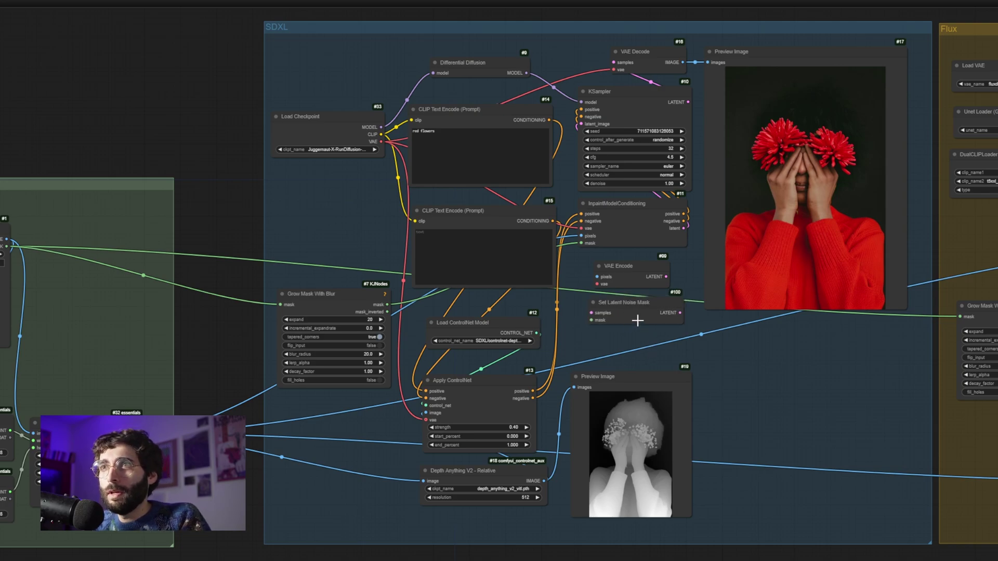
{"action": "left_click_drag", "start_coordinate": [665, 276], "coordinate": [591, 313]}
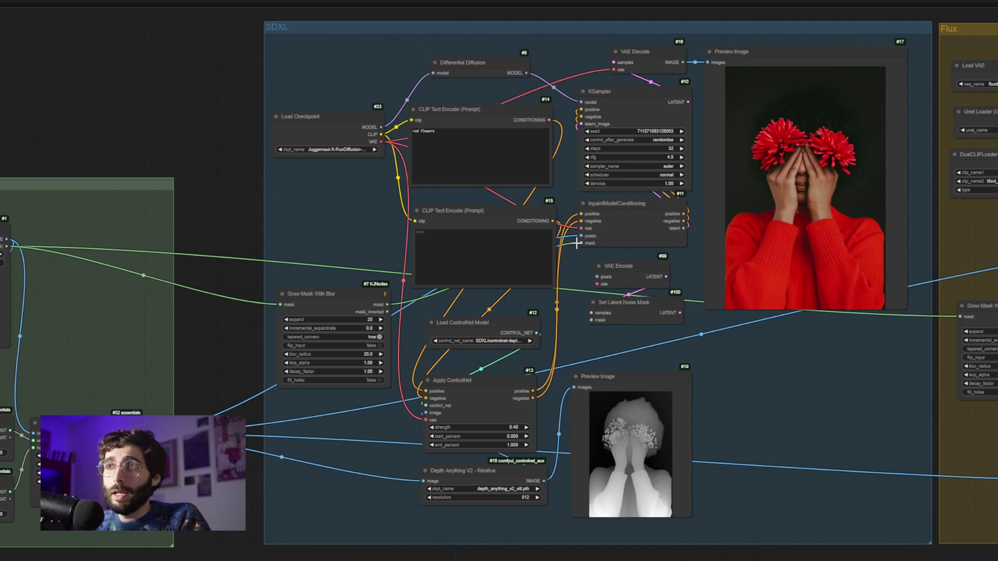
{"action": "left_click_drag", "start_coordinate": [387, 305], "coordinate": [590, 320]}
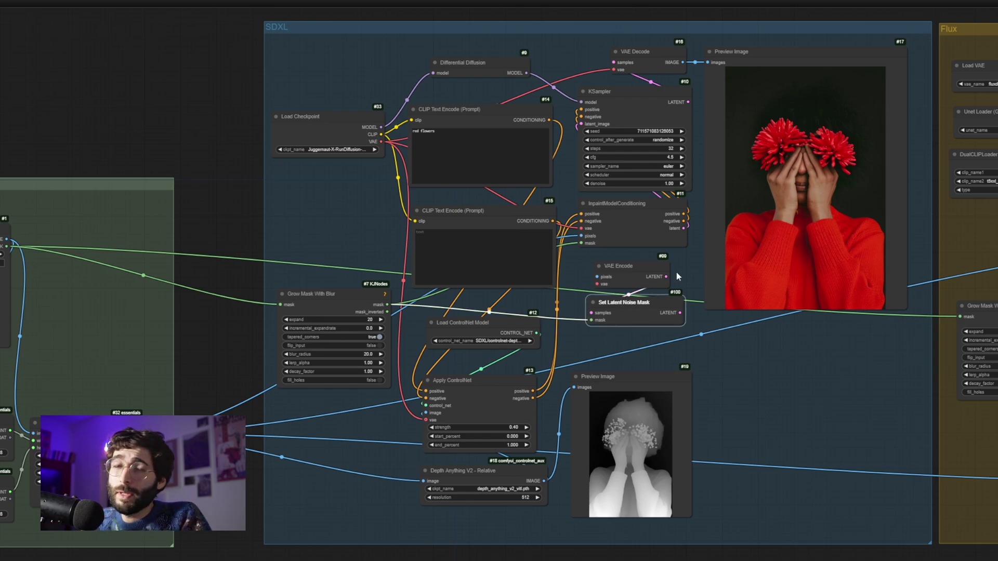
Delete the newly added latent mask and VAE Encode nodes, then check InpaintModelConditioning's links.
{"action": "key", "text": "Delete"}
{"action": "left_click", "coordinate": [639, 266]}
{"action": "key", "text": "Delete"}
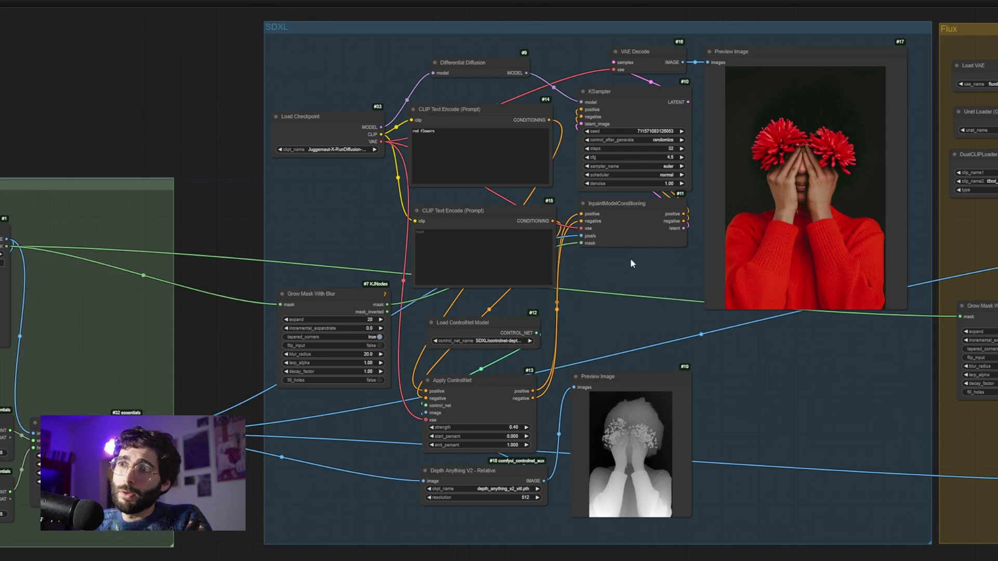
{"action": "left_click", "coordinate": [635, 217]}
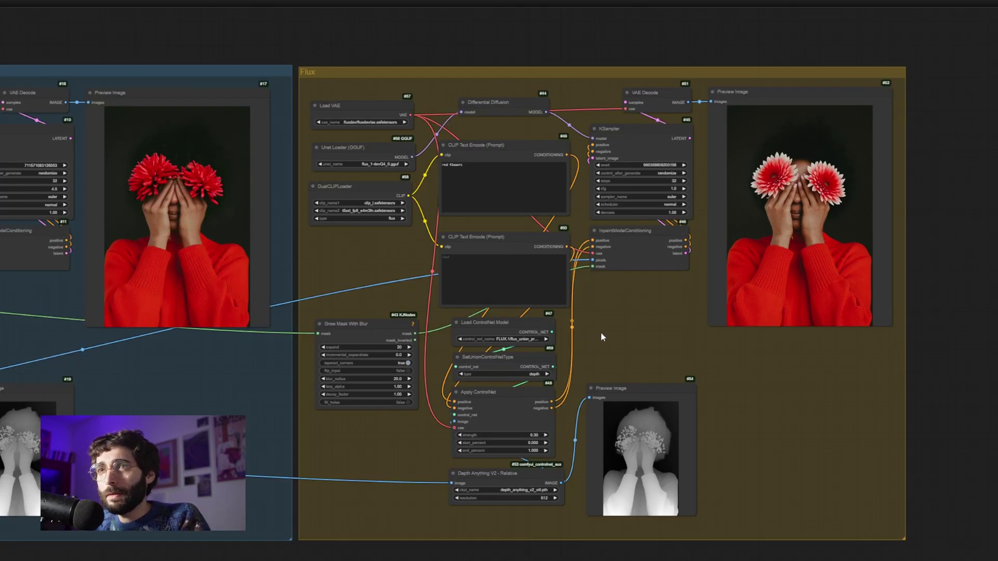
Choose the Flux union ControlNet model and set the union control type to depth.
{"action": "left_click", "coordinate": [515, 326]}
{"action": "left_click", "coordinate": [523, 339]}
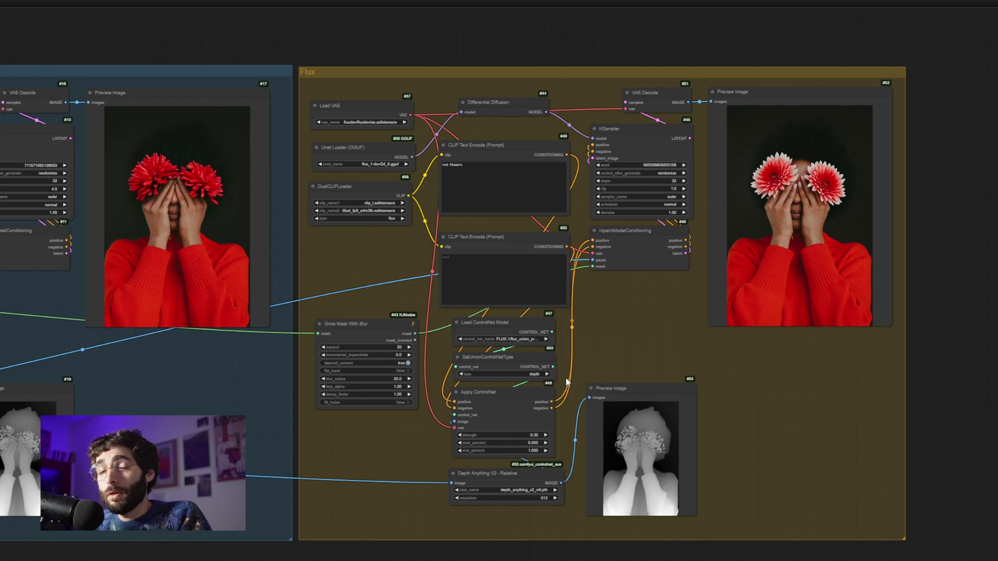
{"action": "left_click", "coordinate": [531, 374]}
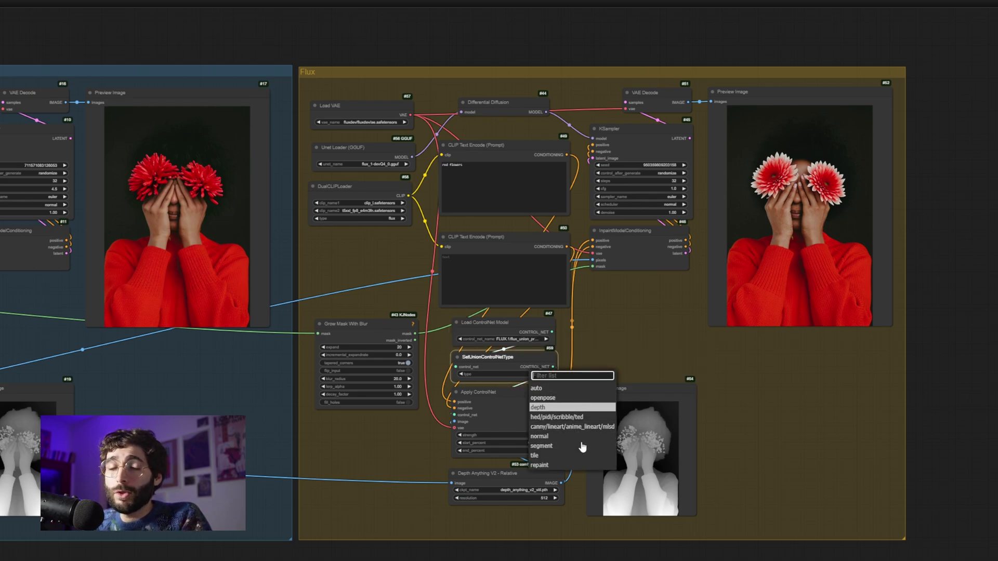
{"action": "left_click", "coordinate": [572, 408]}
Point out the Differential Diffusion, Grow Mask With Blur and InpaintModelConditioning nodes.
{"action": "left_click", "coordinate": [513, 111]}
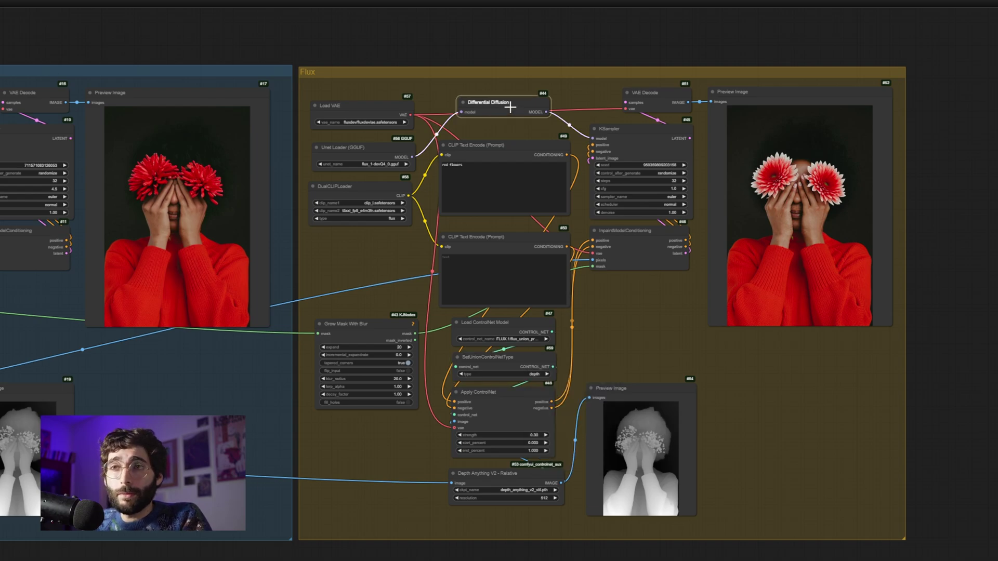
{"action": "left_click", "coordinate": [383, 321]}
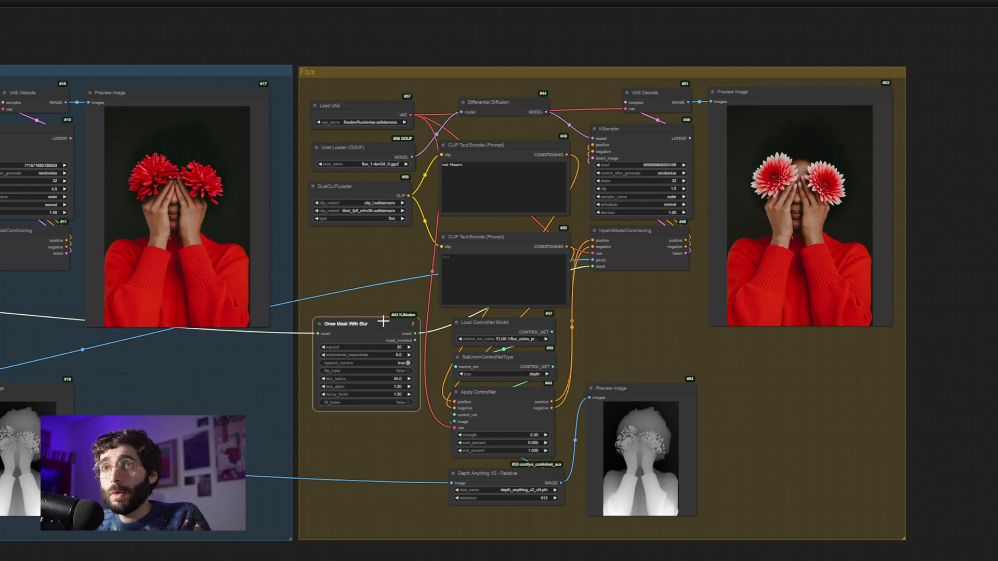
{"action": "left_click", "coordinate": [638, 240]}
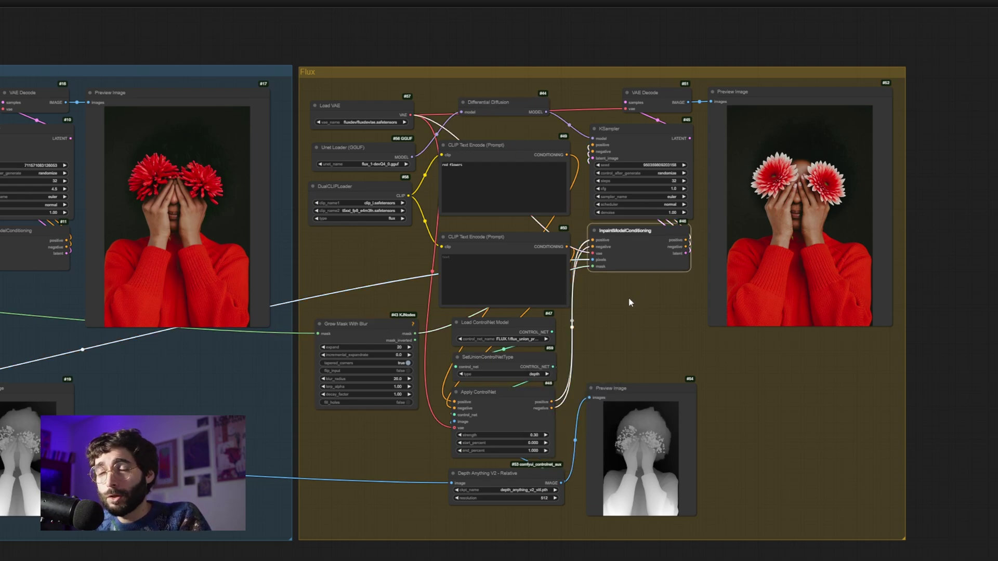
{"action": "scroll", "coordinate": [628, 298], "scroll_direction": "down", "scroll_amount": 5}
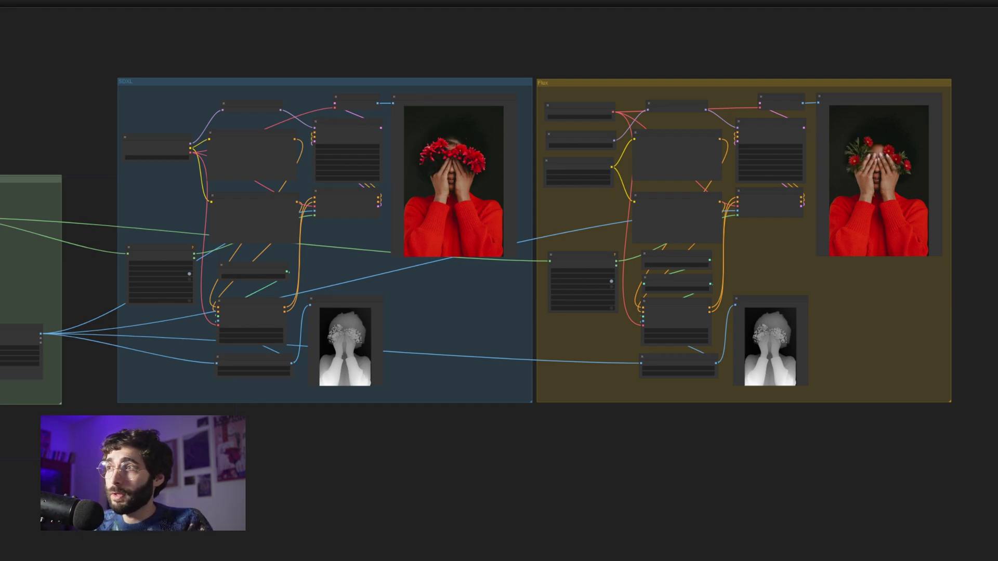
Queue a new generation of both the SDXL and Flux workflows with Ctrl+Enter.
{"action": "key", "text": "ctrl+Return"}
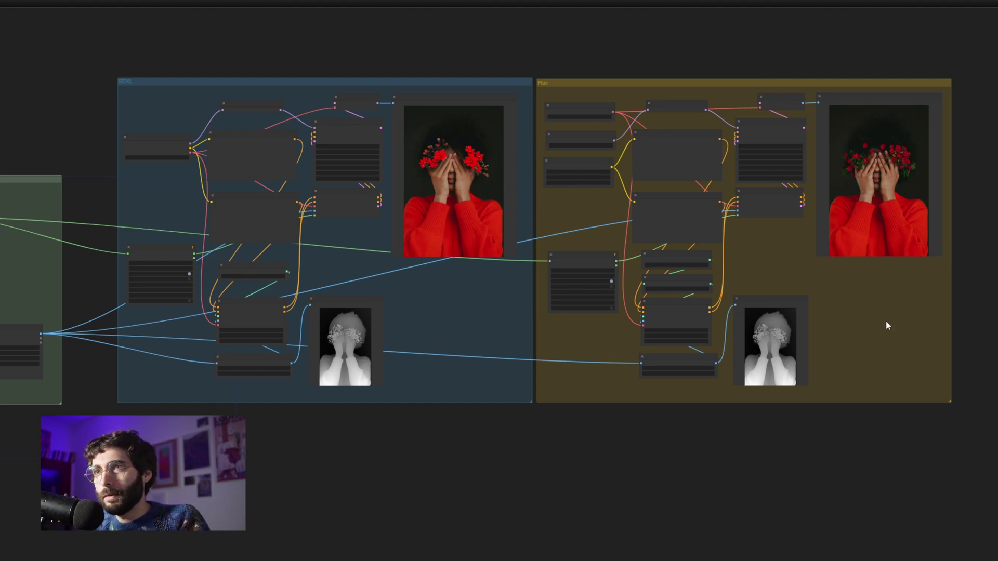
Bypass the SDXL and Flux Grow Mask With Blur nodes.
{"action": "right_click", "coordinate": [160, 243]}
{"action": "left_click", "coordinate": [229, 419]}
{"action": "right_click", "coordinate": [565, 257]}
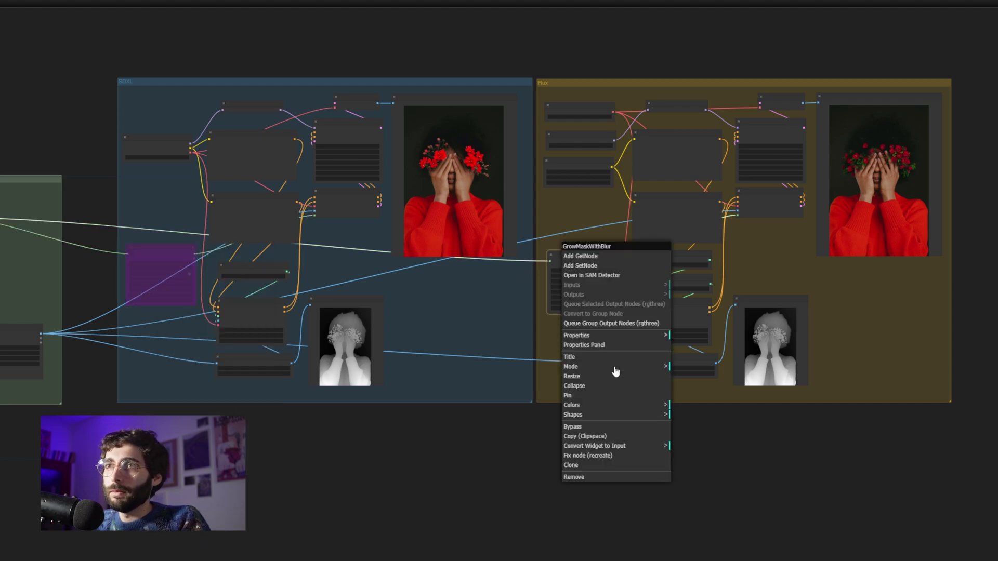
{"action": "left_click", "coordinate": [598, 424]}
{"action": "scroll", "coordinate": [880, 168], "scroll_direction": "up", "scroll_amount": 5}
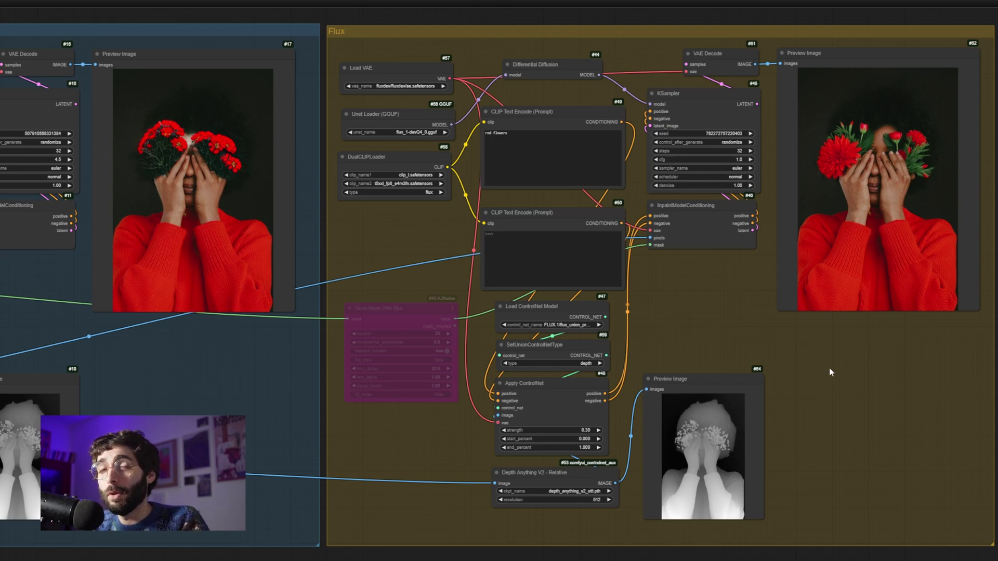
{"action": "scroll", "coordinate": [828, 367], "scroll_direction": "down", "scroll_amount": 5}
Re-enable both Grow Mask nodes, bypass Differential Diffusion, and queue a new run.
{"action": "right_click", "coordinate": [578, 306]}
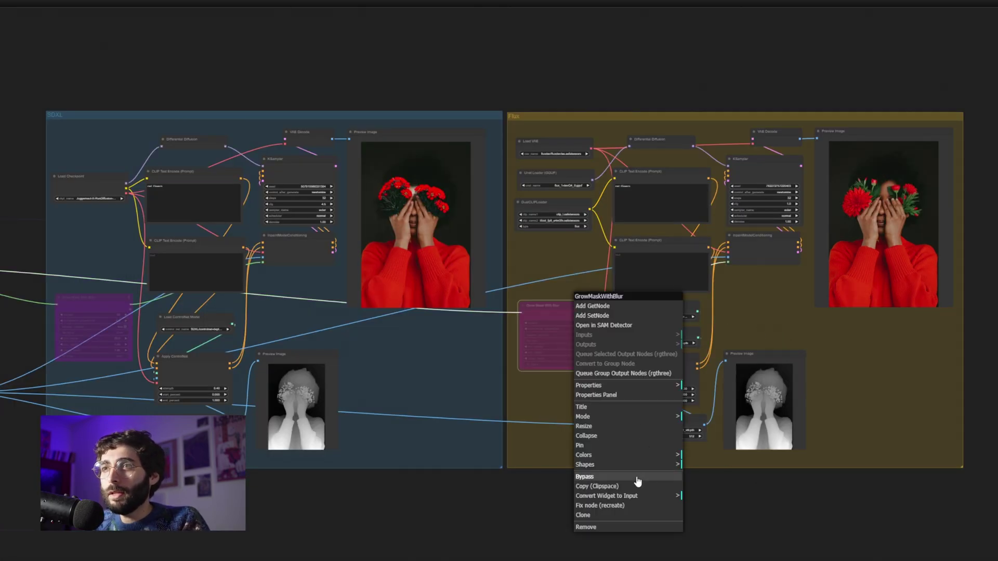
{"action": "left_click", "coordinate": [637, 479]}
{"action": "right_click", "coordinate": [194, 141]}
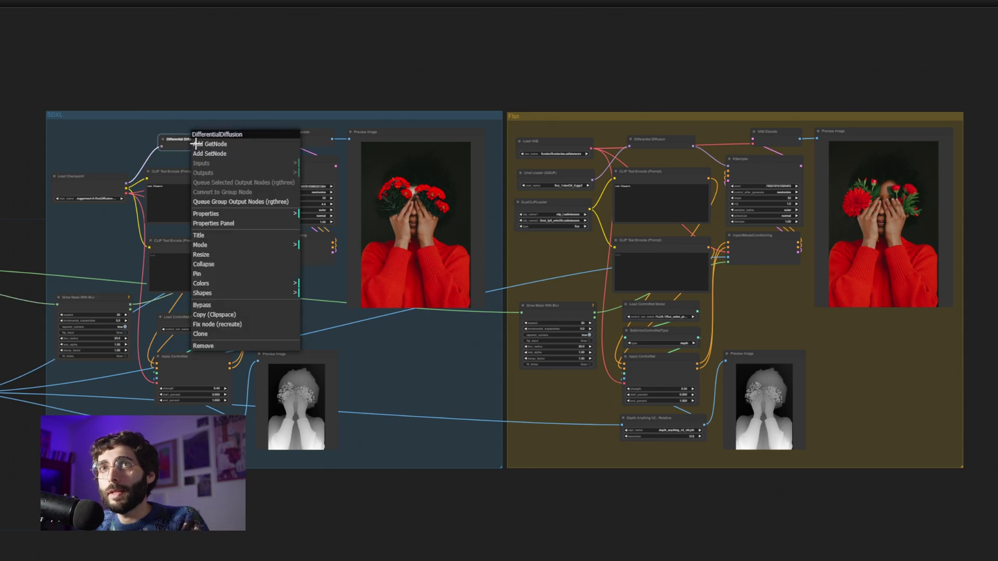
{"action": "left_click", "coordinate": [228, 305]}
{"action": "key", "text": "ctrl+Return"}
{"action": "scroll", "coordinate": [839, 333], "scroll_direction": "up", "scroll_amount": 4}
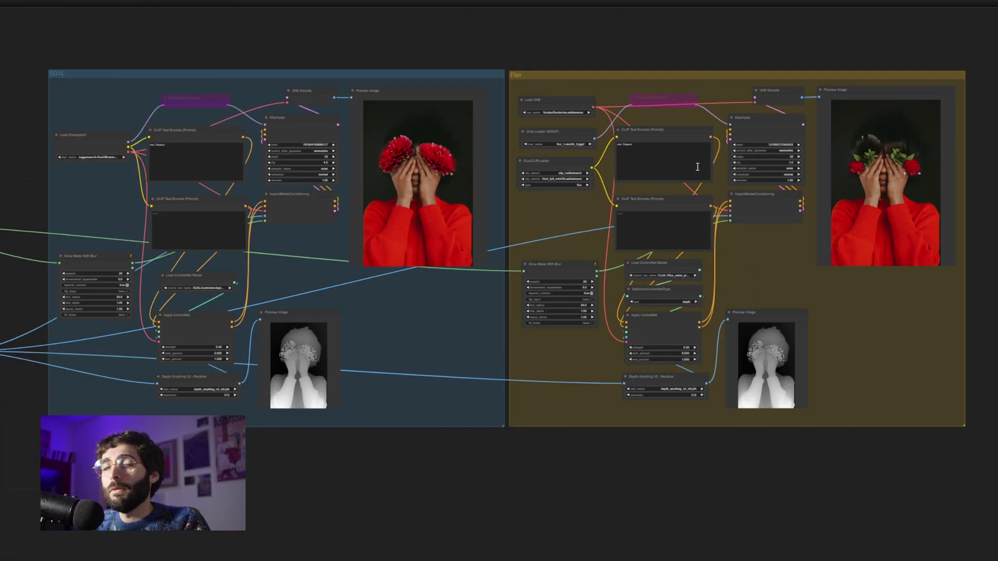
Re-enable the Flux and SDXL Differential Diffusion nodes.
{"action": "right_click", "coordinate": [668, 98]}
{"action": "left_click", "coordinate": [681, 260]}
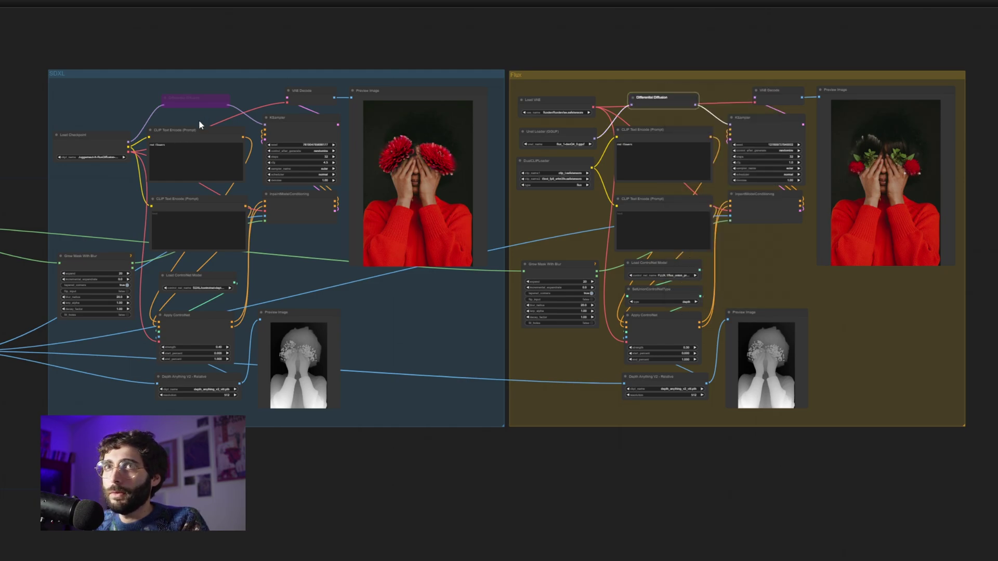
{"action": "left_click", "coordinate": [196, 99]}
{"action": "key", "text": "ctrl+b"}
{"action": "left_click", "coordinate": [340, 265]}
Bypass both Apply ControlNet nodes and queue a generation without depth guidance.
{"action": "right_click", "coordinate": [166, 311]}
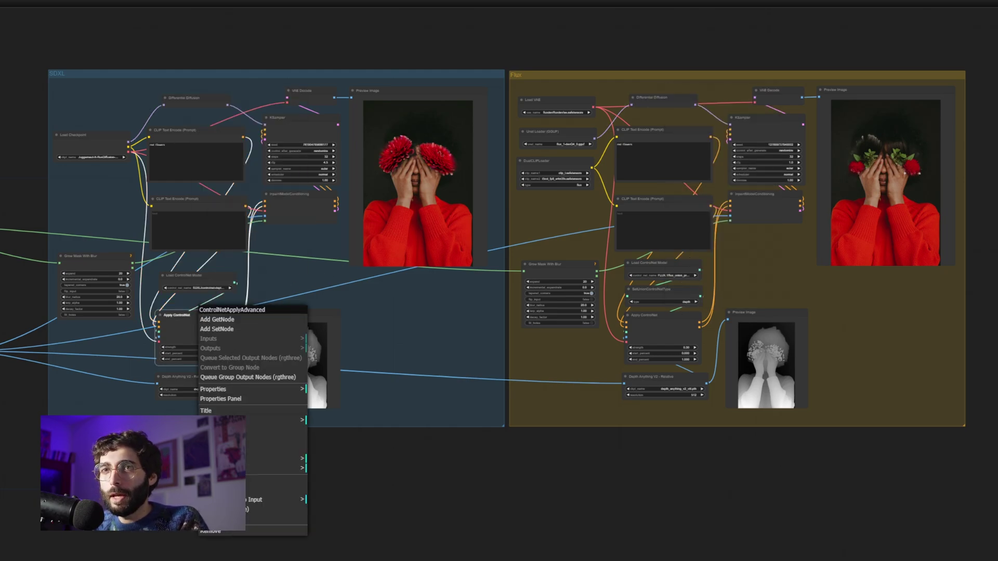
{"action": "left_click", "coordinate": [223, 480]}
{"action": "key", "text": "ctrl+Return"}
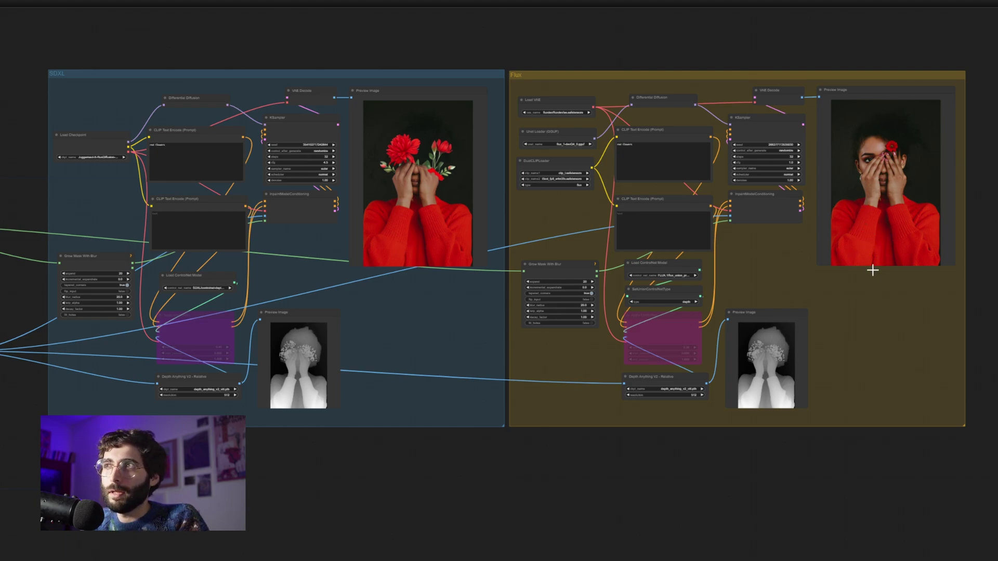
Un-bypass both Apply ControlNet nodes, then highlight the Differential Diffusion and Grow Mask nodes in each group.
{"action": "key", "text": "ctrl+b"}
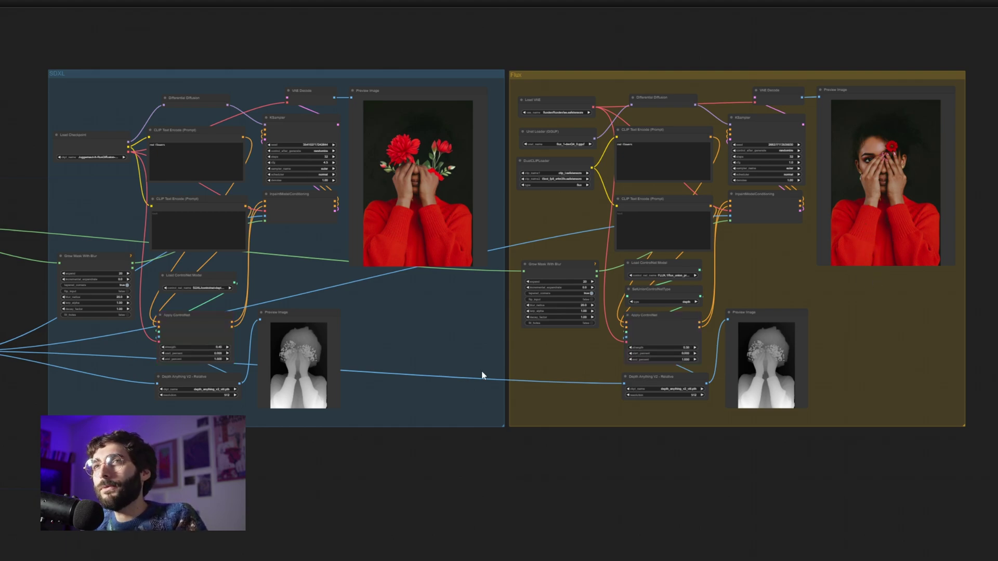
{"action": "left_click", "coordinate": [200, 98]}
{"action": "left_click", "coordinate": [652, 98]}
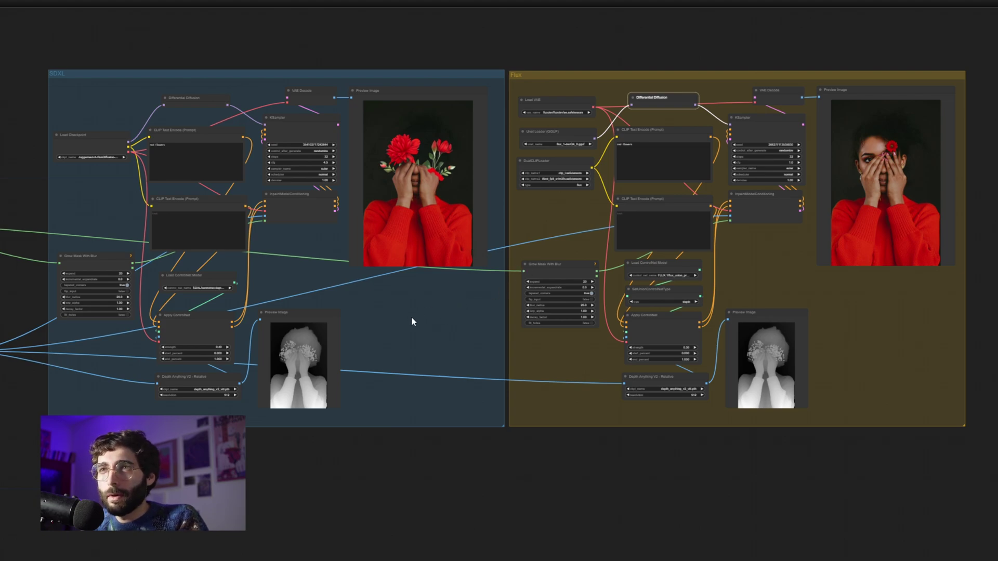
{"action": "left_click", "coordinate": [114, 255]}
{"action": "left_click", "coordinate": [540, 264]}
{"action": "left_click", "coordinate": [492, 316]}
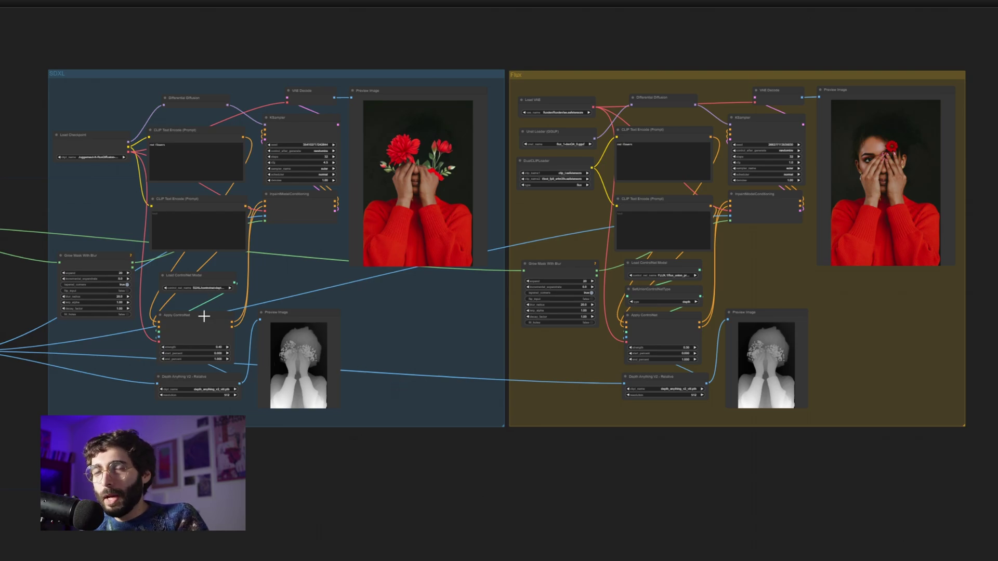
{"action": "scroll", "coordinate": [484, 332], "scroll_direction": "up", "scroll_amount": 4}
Highlight the depth map preview and SDXL Apply ControlNet node, then queue another run.
{"action": "left_click", "coordinate": [493, 439]}
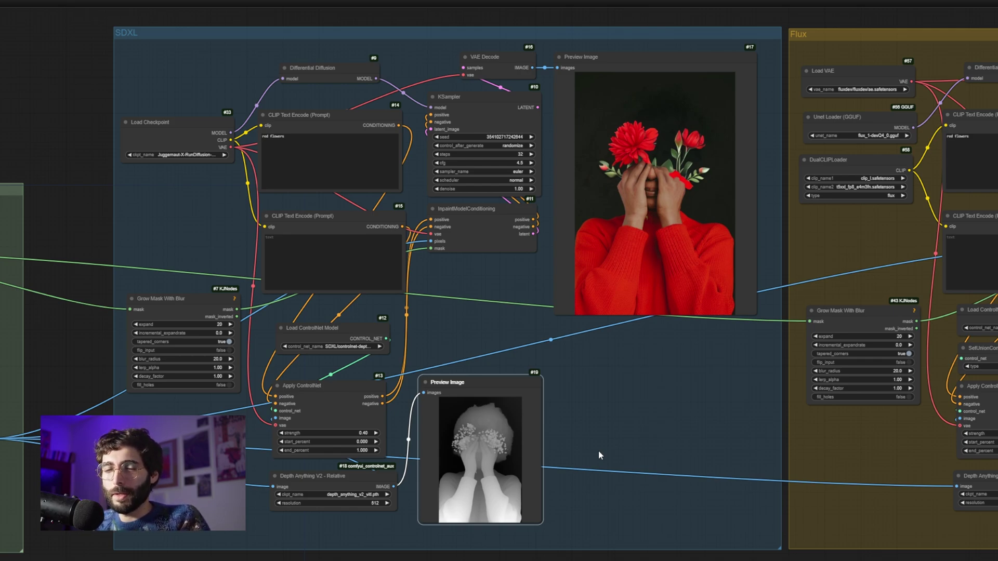
{"action": "left_click", "coordinate": [356, 435]}
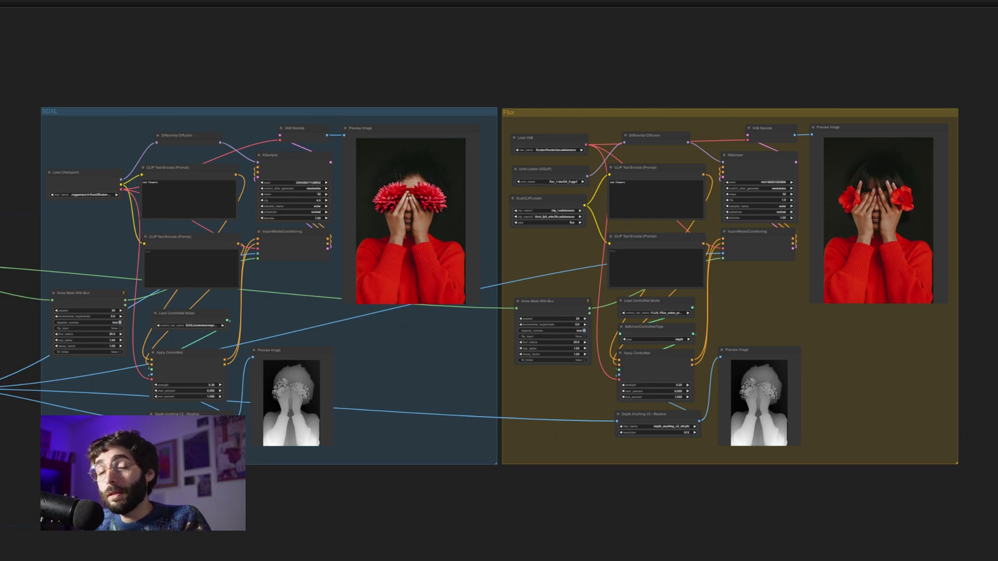
{"action": "key", "text": "ctrl+Return"}
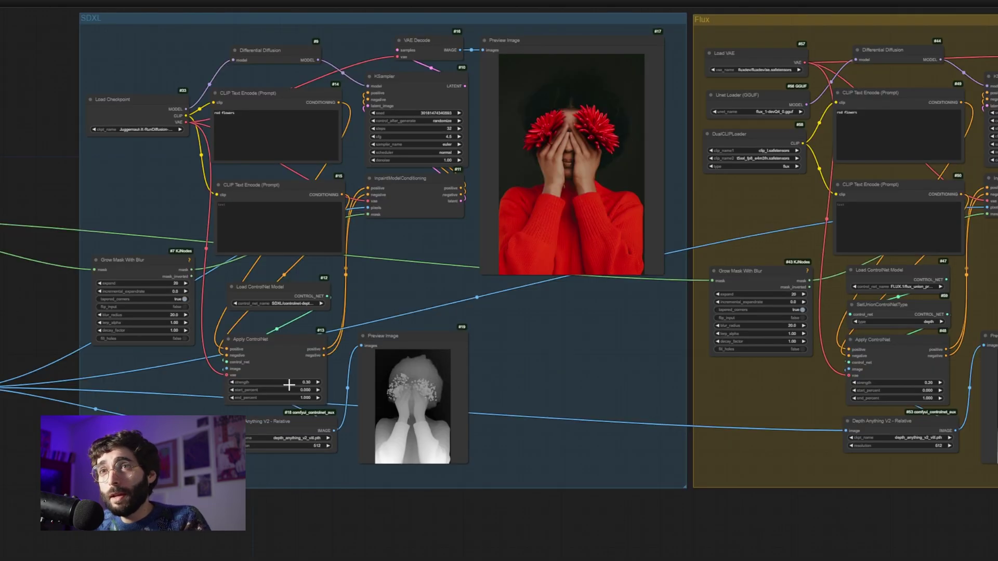
Set the SDXL Apply ControlNet strength to 0.5 and pan over to the Flux workflow.
{"action": "left_click", "coordinate": [288, 382]}
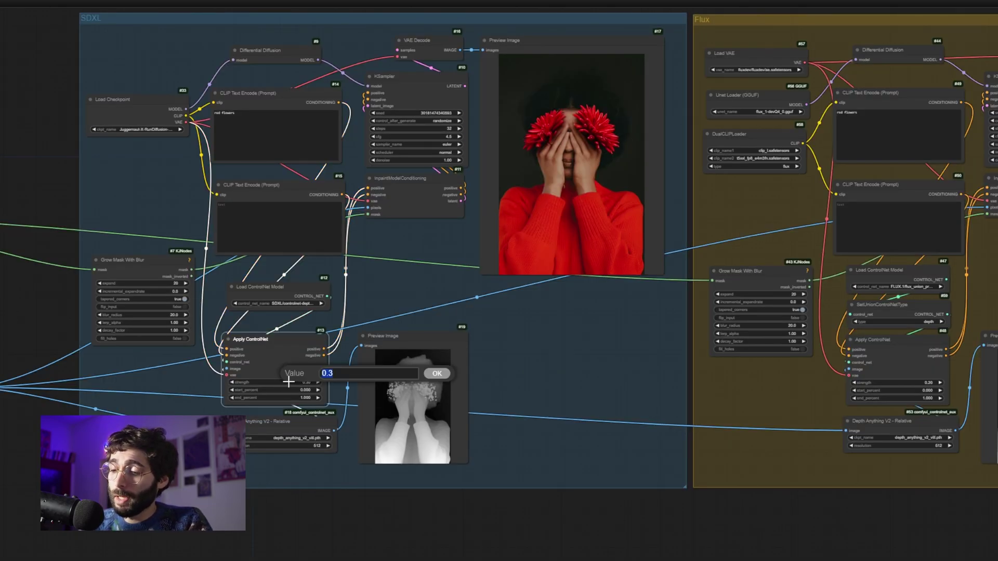
{"action": "type", "text": "0.5"}
{"action": "key", "text": "Return"}
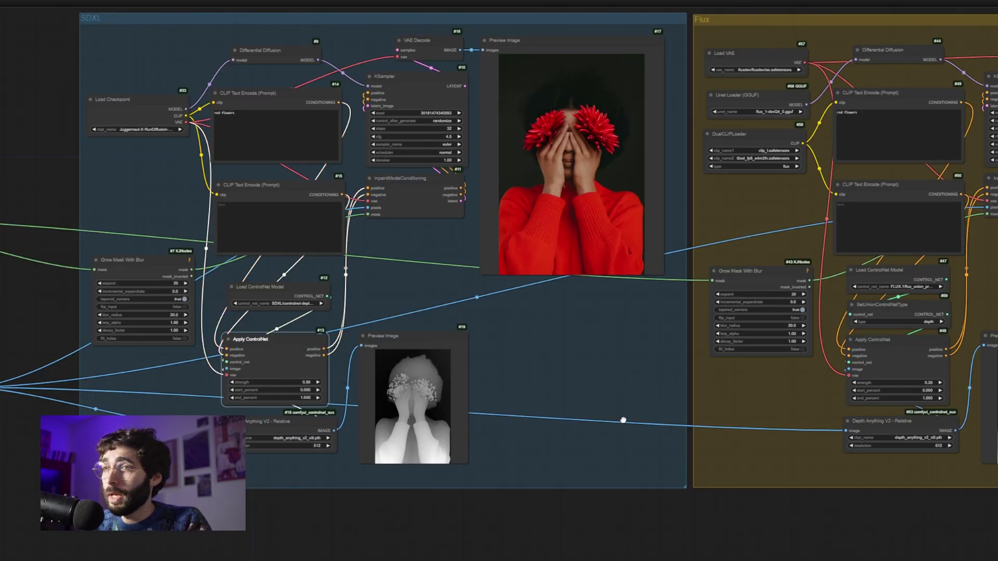
{"action": "left_click_drag", "start_coordinate": [598, 364], "coordinate": [234, 371]}
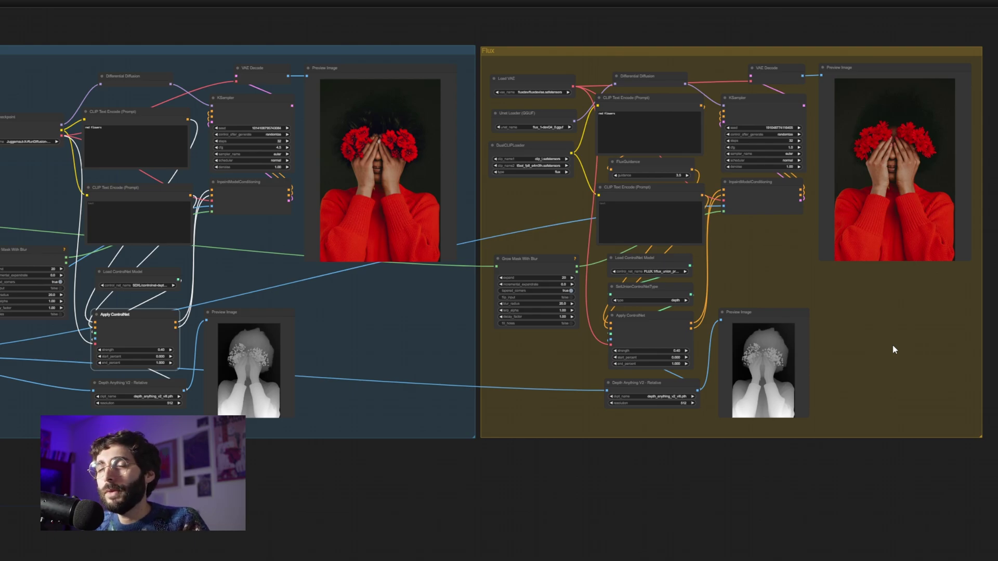
{"action": "scroll", "coordinate": [825, 231], "scroll_direction": "down", "scroll_amount": 5}
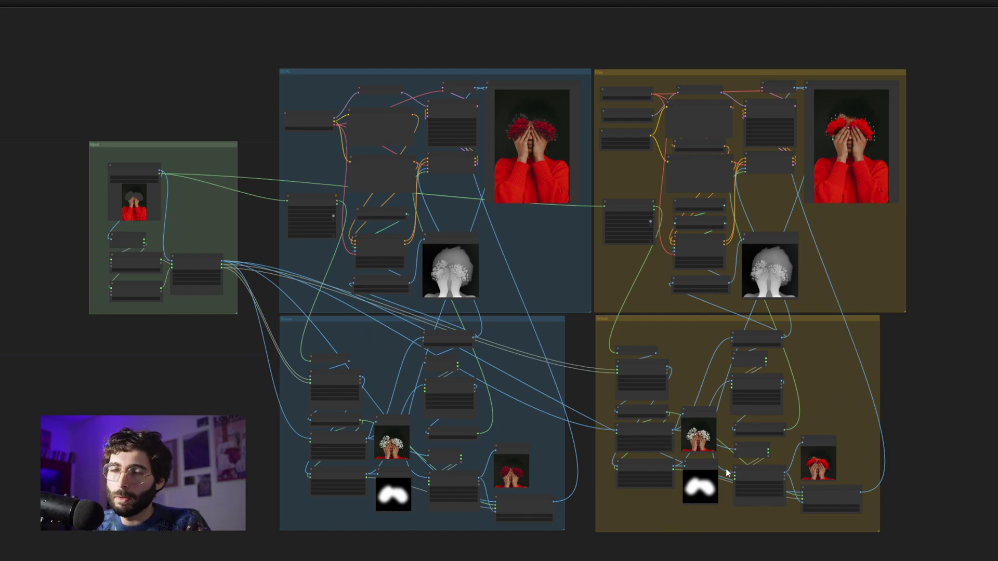
{"action": "scroll", "coordinate": [633, 266], "scroll_direction": "up", "scroll_amount": 7}
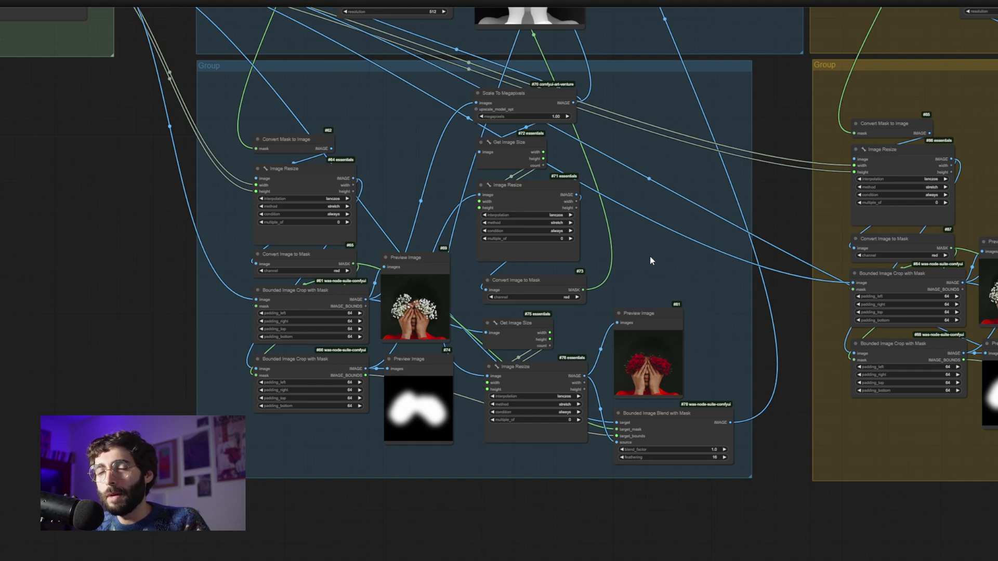
{"action": "left_click", "coordinate": [301, 289]}
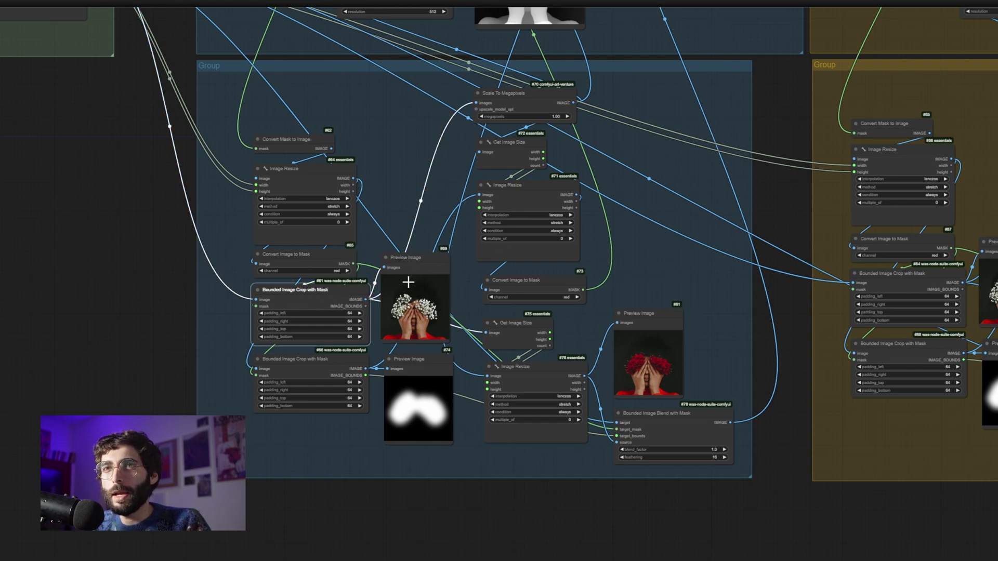
{"action": "left_click", "coordinate": [409, 267]}
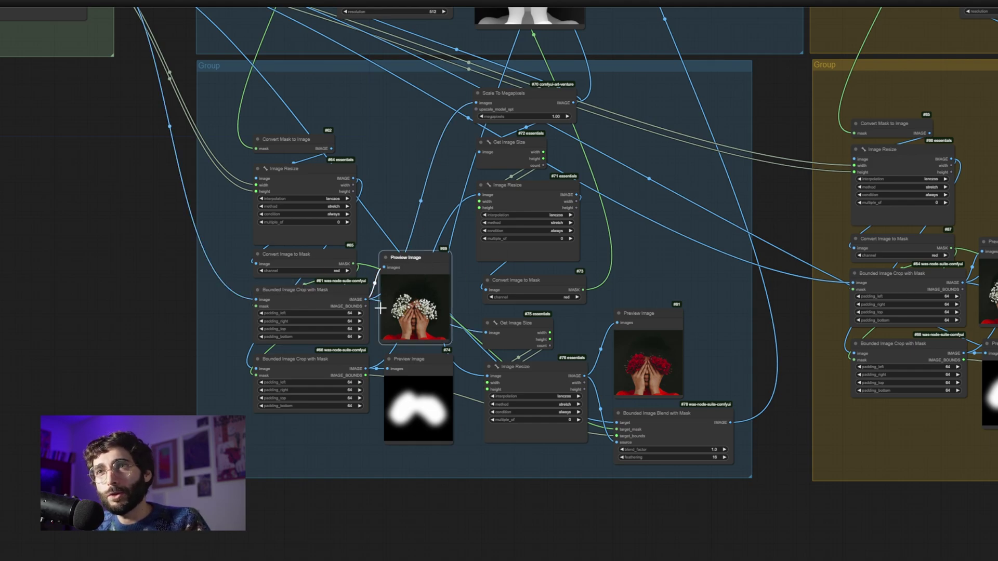
{"action": "left_click", "coordinate": [324, 360]}
{"action": "left_click", "coordinate": [424, 365]}
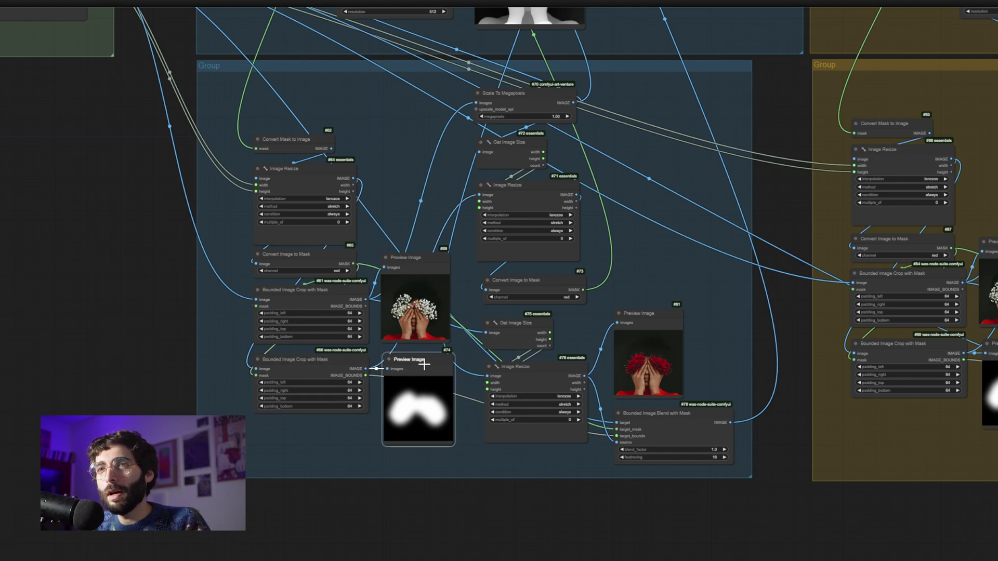
{"action": "left_click_drag", "start_coordinate": [434, 350], "coordinate": [431, 359]}
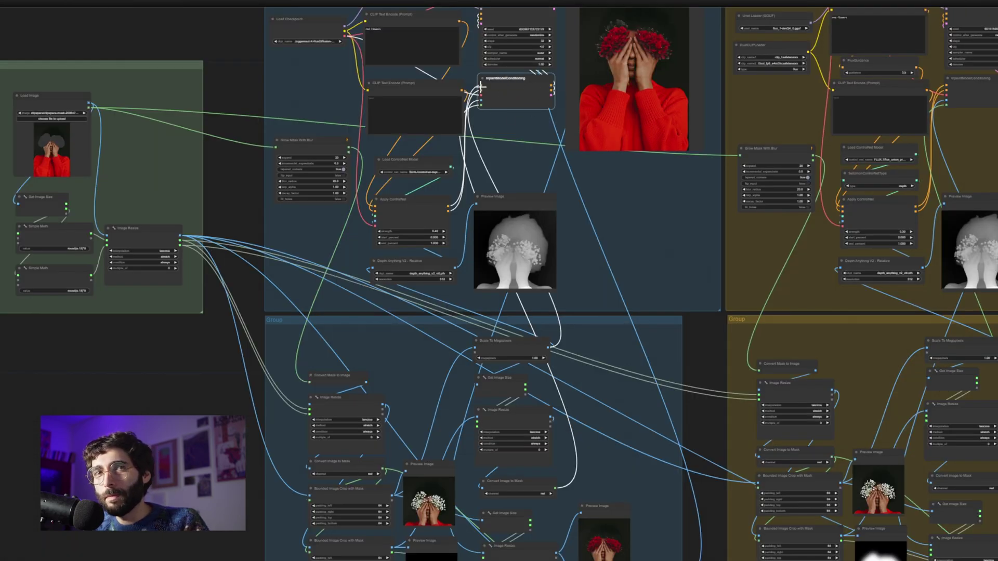
{"action": "scroll", "coordinate": [602, 535], "scroll_direction": "up", "scroll_amount": 10}
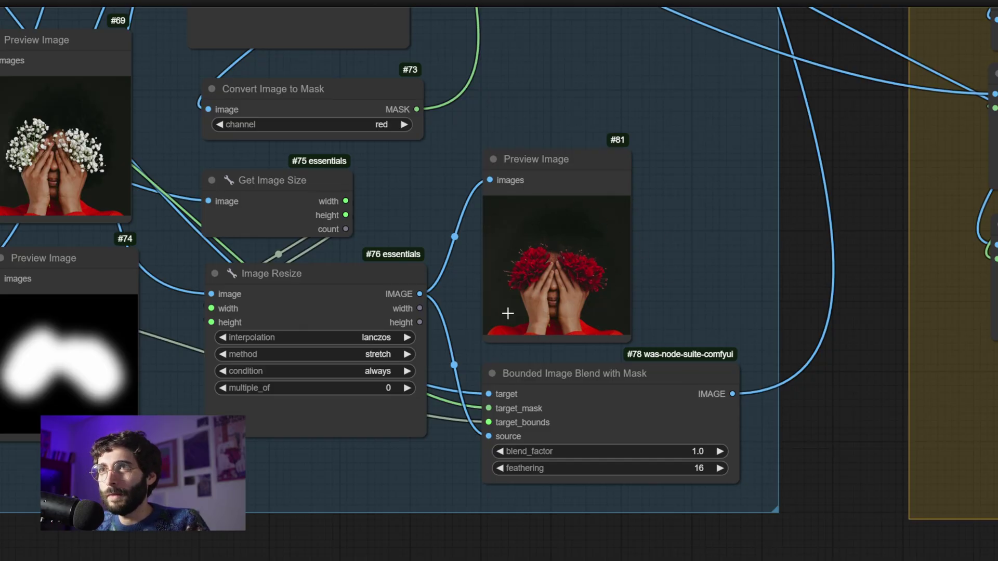
{"action": "left_click", "coordinate": [652, 374]}
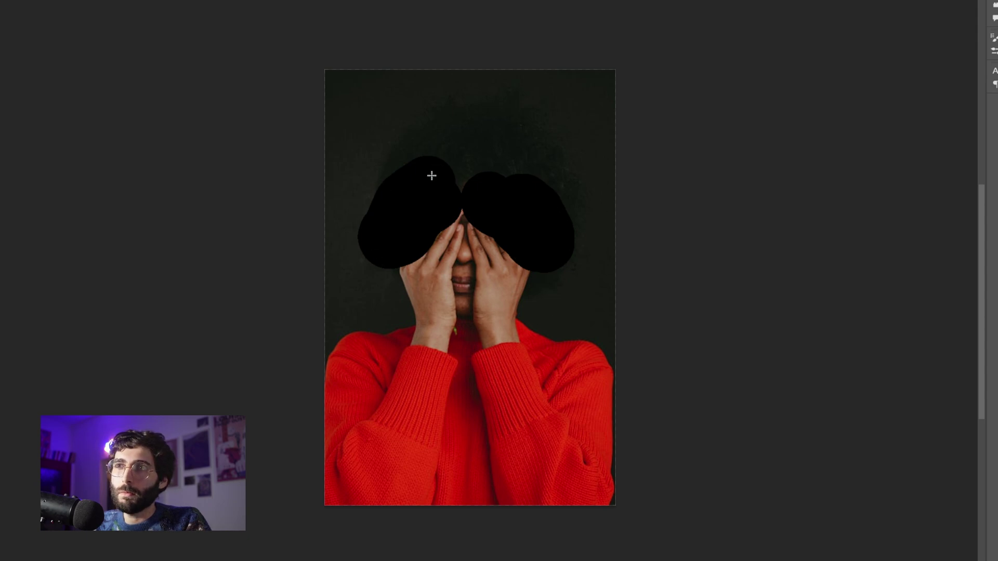
Select the eye region and resize the crop to 1024 px wide.
{"action": "left_click_drag", "start_coordinate": [340, 141], "coordinate": [591, 297]}
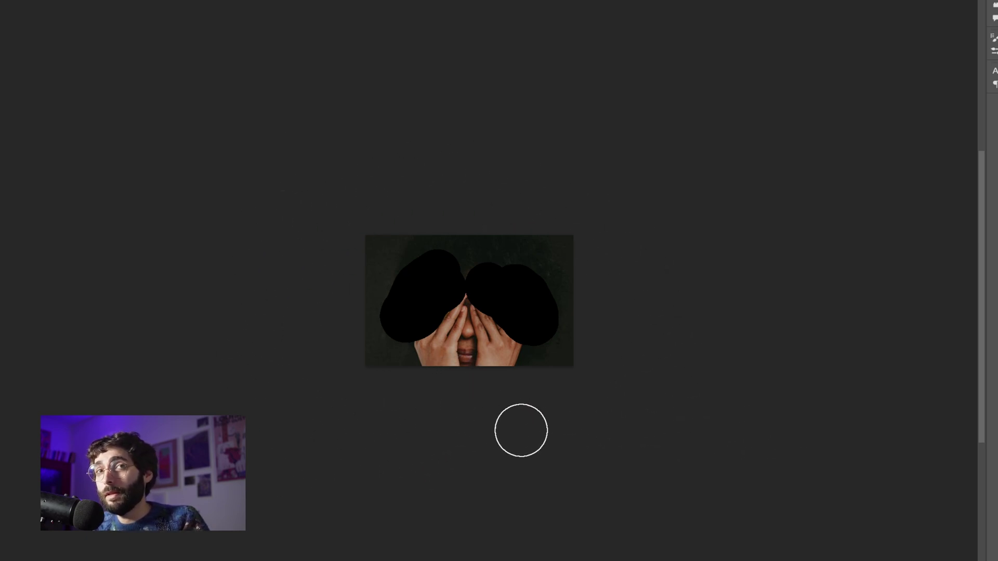
{"action": "key", "text": "alt+i"}
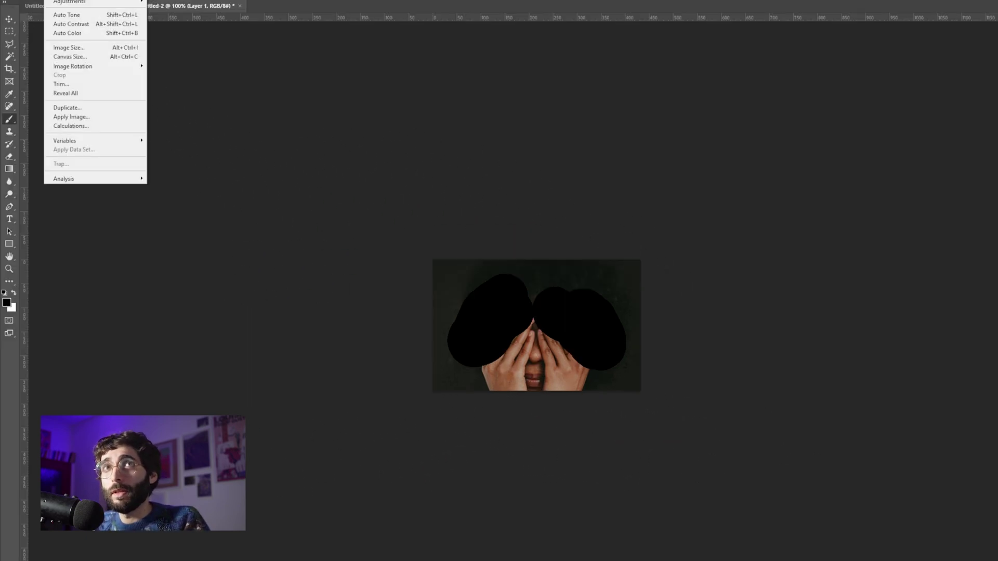
{"action": "left_click", "coordinate": [83, 47]}
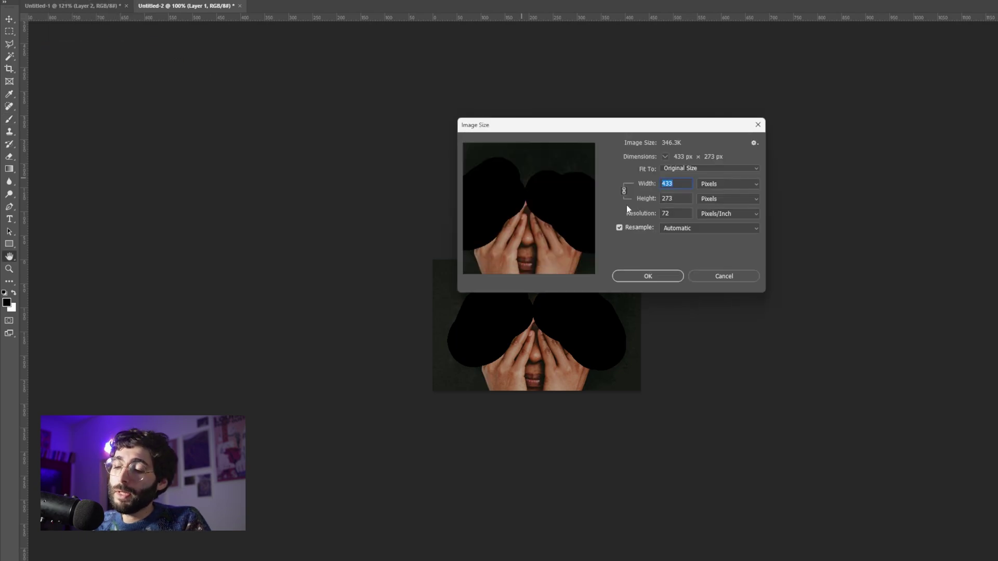
{"action": "type", "text": "1024"}
{"action": "key", "text": "Return"}
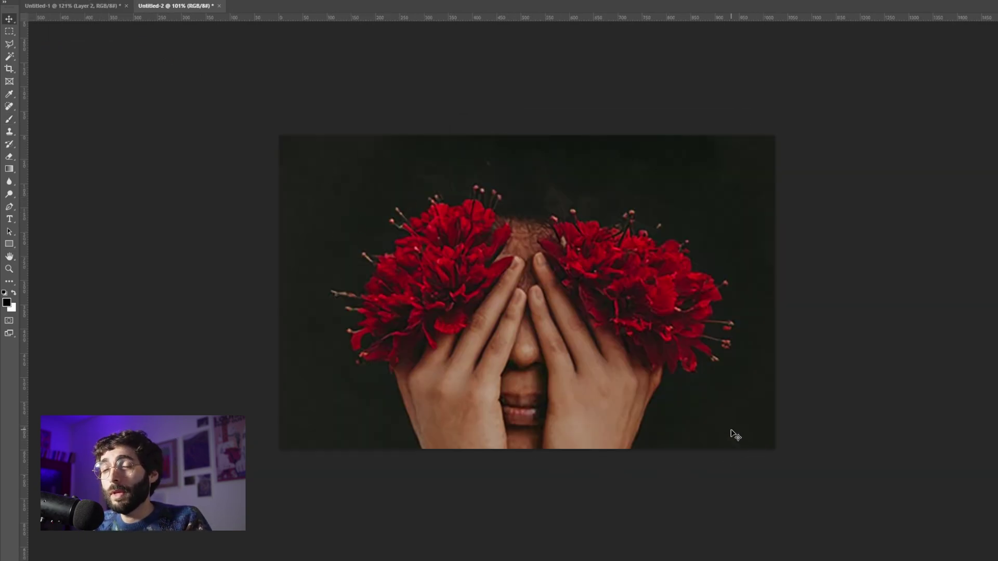
Shrink the flowered image to 400 px wide via Image Size.
{"action": "left_click", "coordinate": [57, 1]}
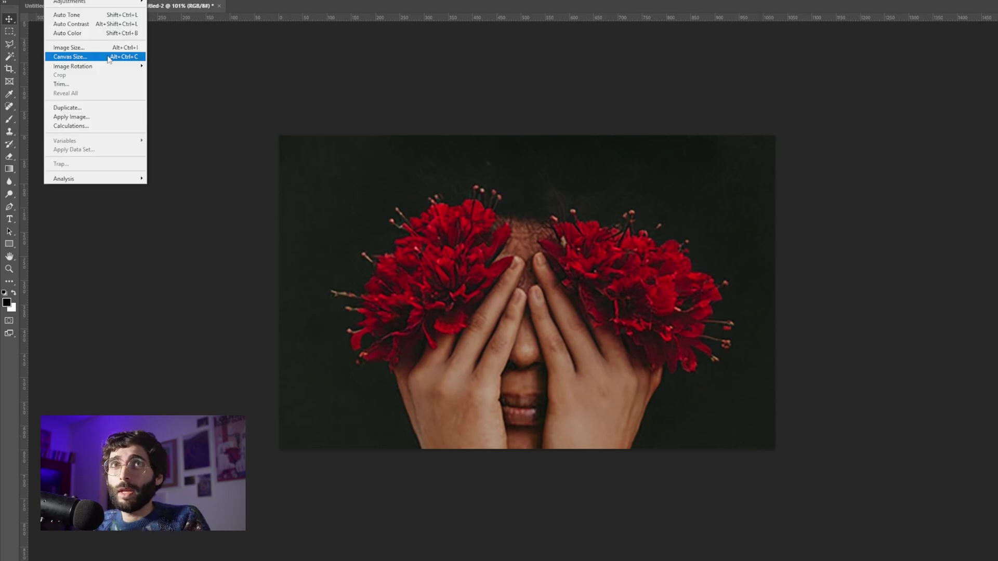
{"action": "left_click", "coordinate": [104, 45]}
{"action": "type", "text": "400"}
{"action": "key", "text": "Return"}
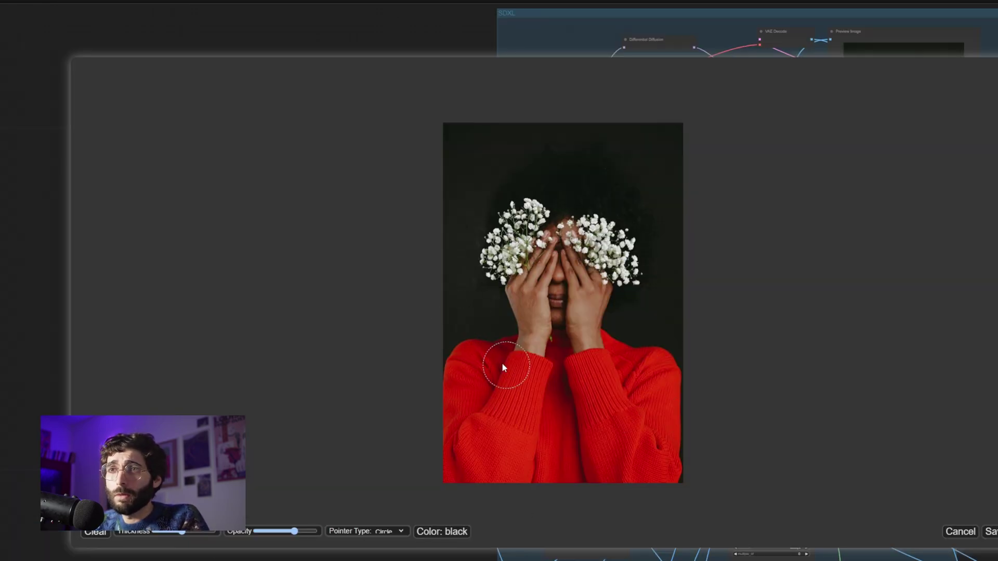
Mask the red sweater, prompt 'green sweater', and set SDXL and Flux ControlNet strengths to 0.5.
{"action": "mouse_move", "coordinate": [450, 368]}
{"action": "left_mouse_down"}
{"action": "mouse_move", "coordinate": [441, 450]}
{"action": "mouse_move", "coordinate": [508, 420]}
{"action": "mouse_move", "coordinate": [436, 470]}
{"action": "mouse_move", "coordinate": [534, 420]}
{"action": "mouse_move", "coordinate": [538, 374]}
{"action": "mouse_move", "coordinate": [543, 459]}
{"action": "mouse_move", "coordinate": [575, 472]}
{"action": "left_mouse_up"}
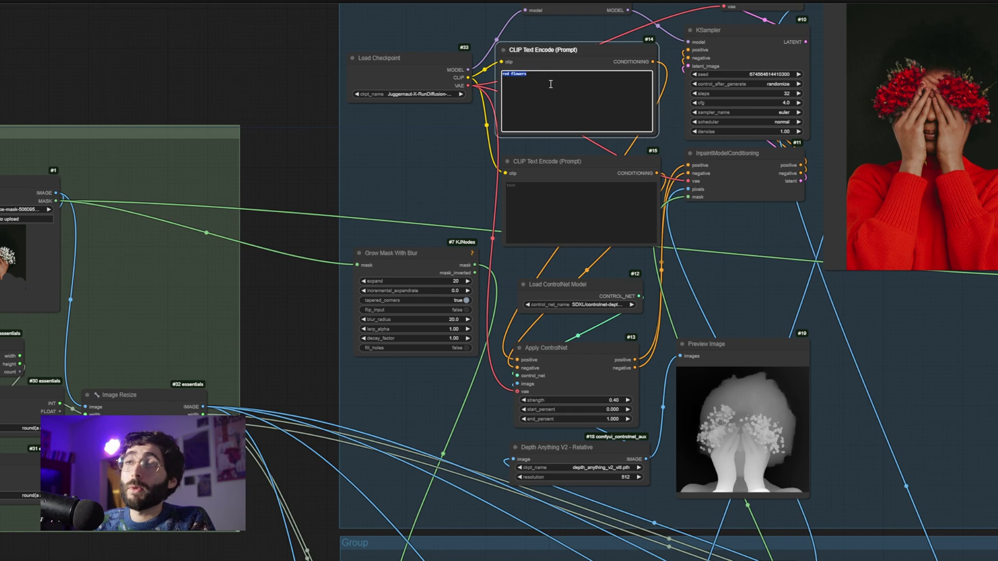
{"action": "type", "text": "green sweater"}
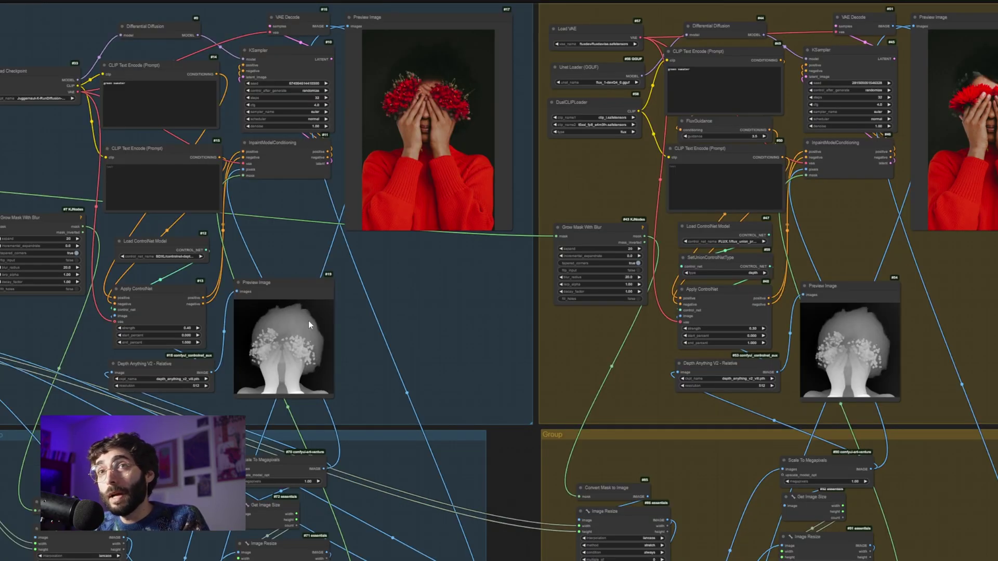
{"action": "left_click", "coordinate": [177, 326]}
{"action": "type", "text": "0.5"}
{"action": "key", "text": "Return"}
{"action": "left_click", "coordinate": [747, 328]}
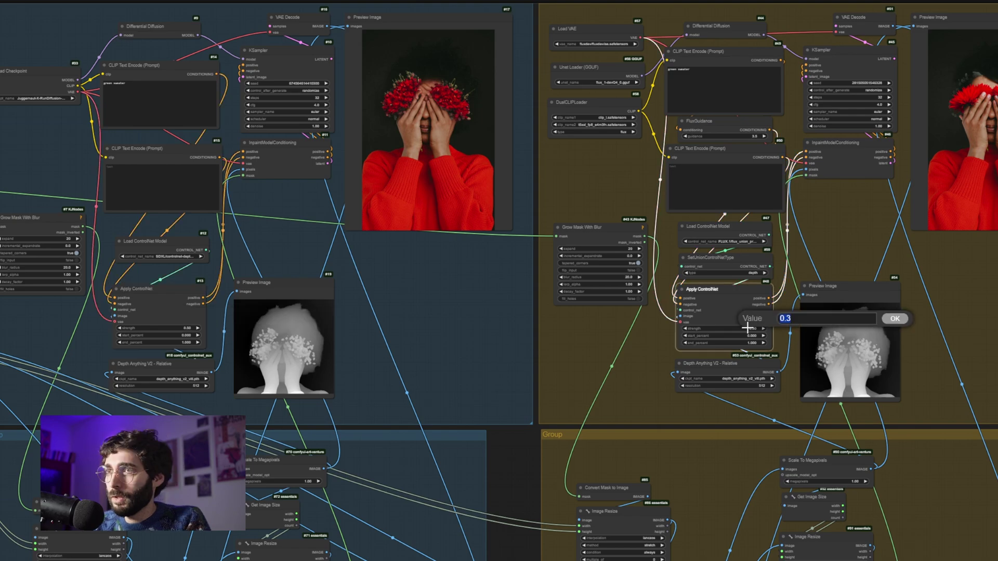
{"action": "type", "text": "0."}
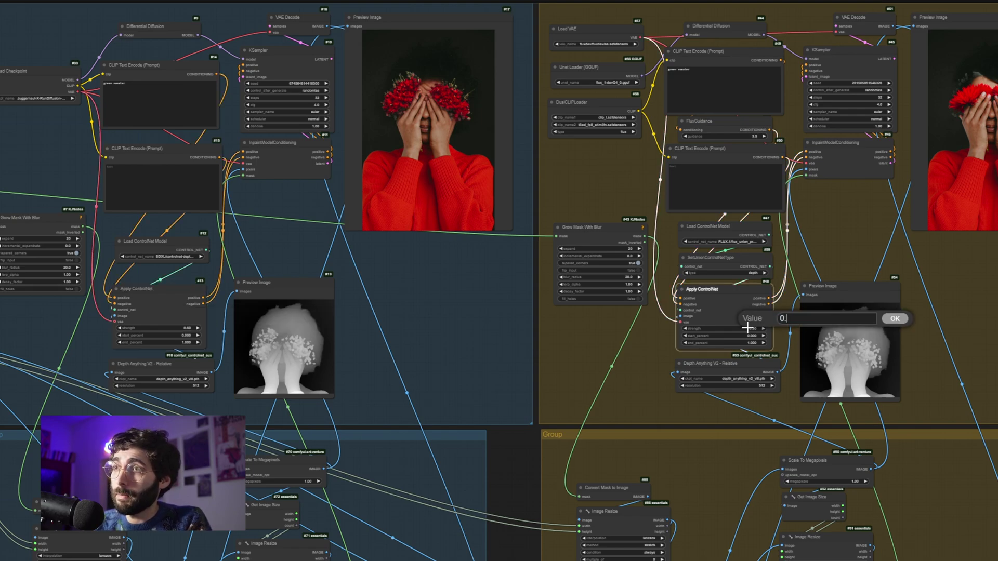
{"action": "type", "text": "5"}
{"action": "key", "text": "Return"}
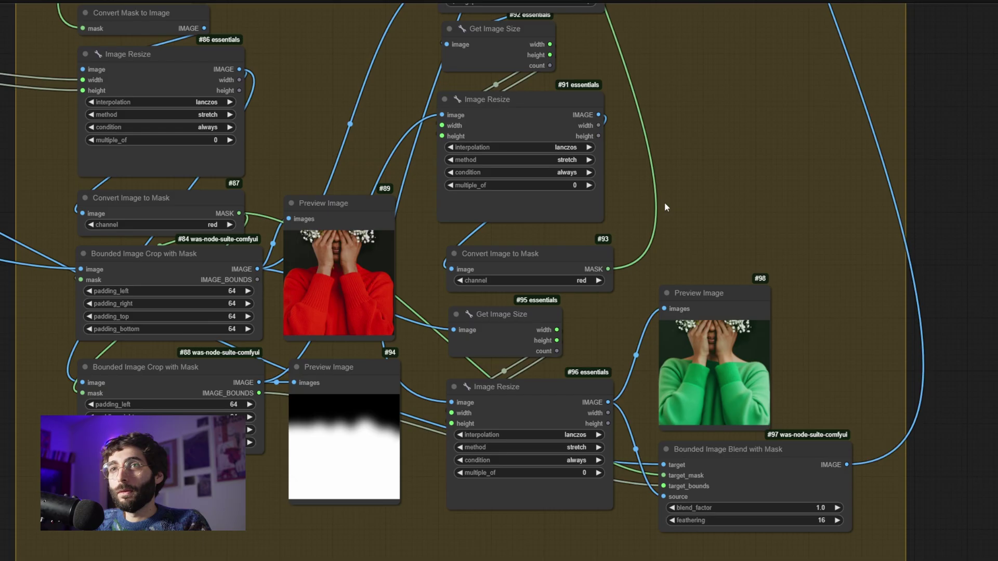
Pan the canvas slightly to bring the Flux crop-and-stitch nodes into view.
{"action": "left_click_drag", "start_coordinate": [664, 207], "coordinate": [678, 201]}
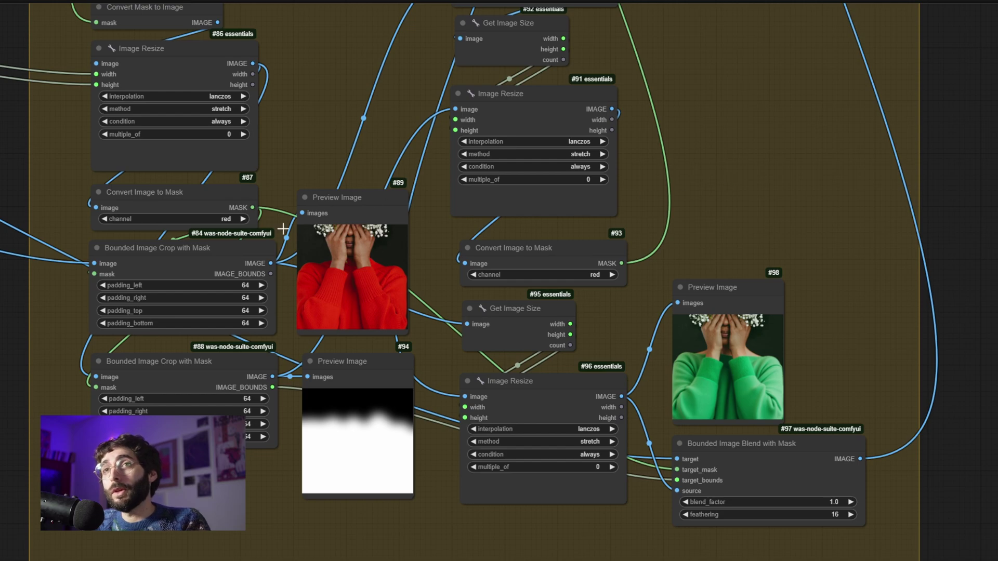